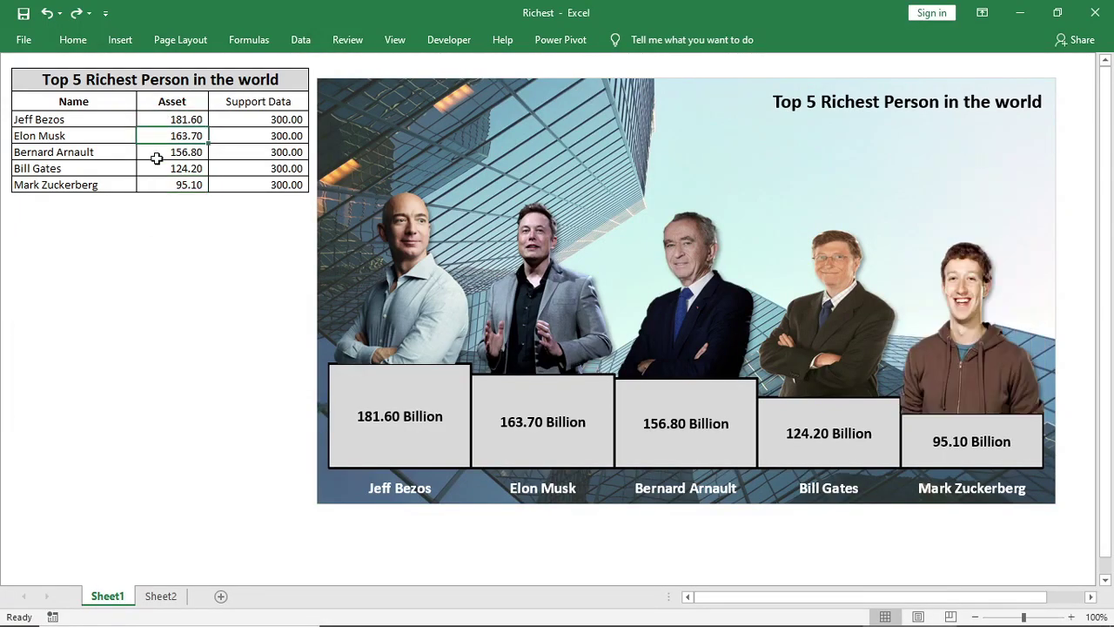
Try trial Asset values 50, 180, 250, 300 and 400 in the table cells
{"action": "type", "text": "50"}
{"action": "key", "text": "Return"}
{"action": "type", "text": "180"}
{"action": "key", "text": "Return"}
{"action": "left_click", "coordinate": [149, 136]}
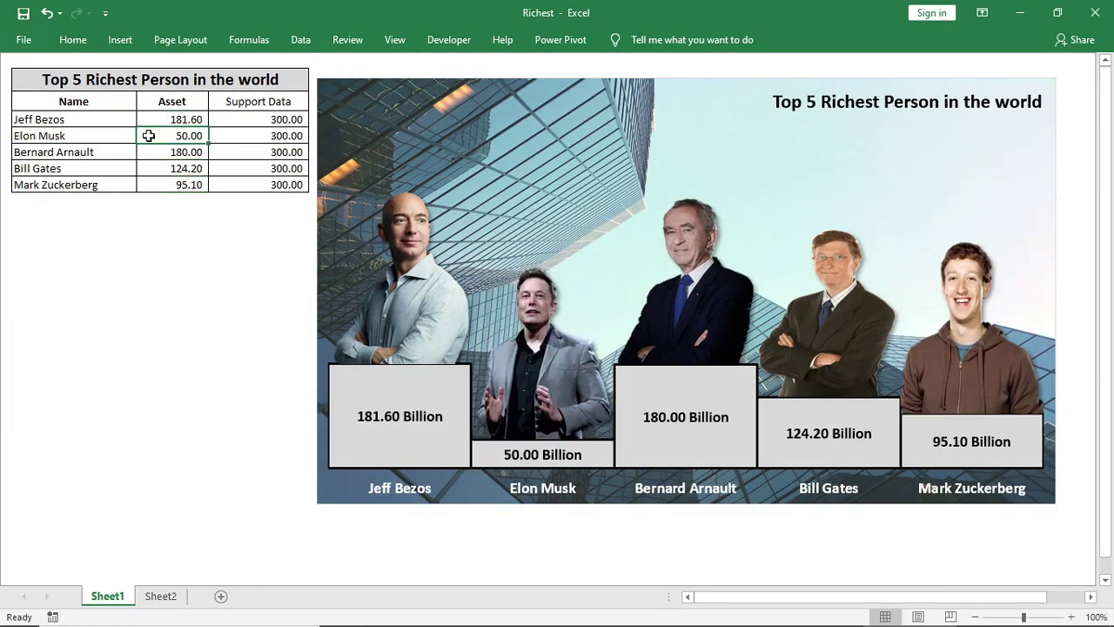
{"action": "type", "text": "250"}
{"action": "key", "text": "Return"}
{"action": "left_click", "coordinate": [174, 168]}
{"action": "type", "text": "300"}
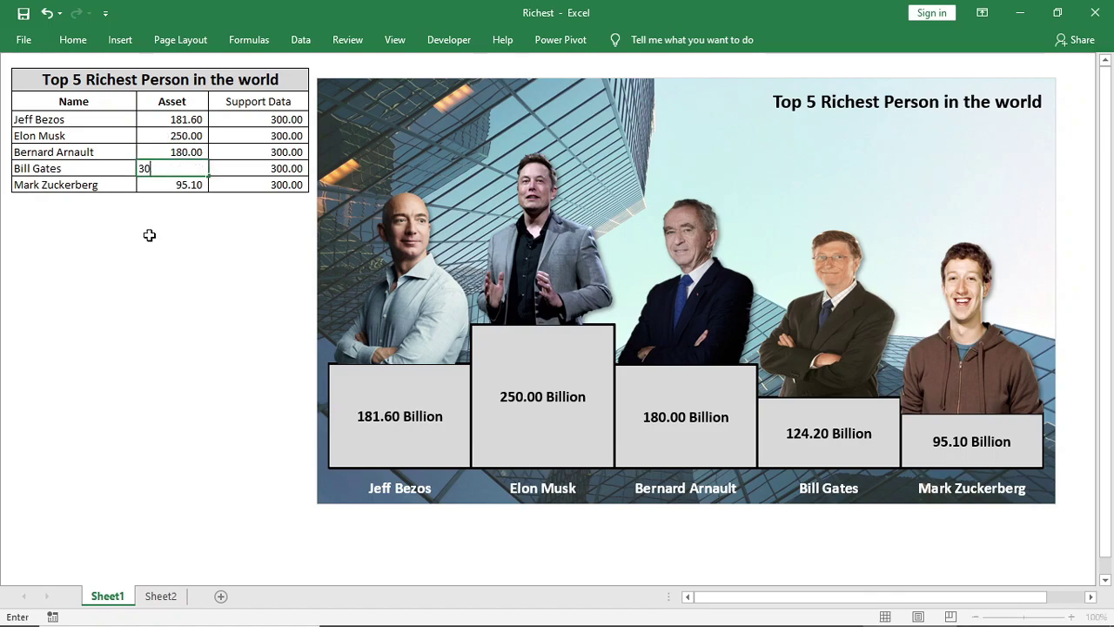
{"action": "key", "text": "Return"}
{"action": "type", "text": "400"}
Retype the Asset cells with 80, 210, 140, 280, 150 and 280 to reach the final values
{"action": "key", "text": "Return"}
{"action": "left_click", "coordinate": [148, 136]}
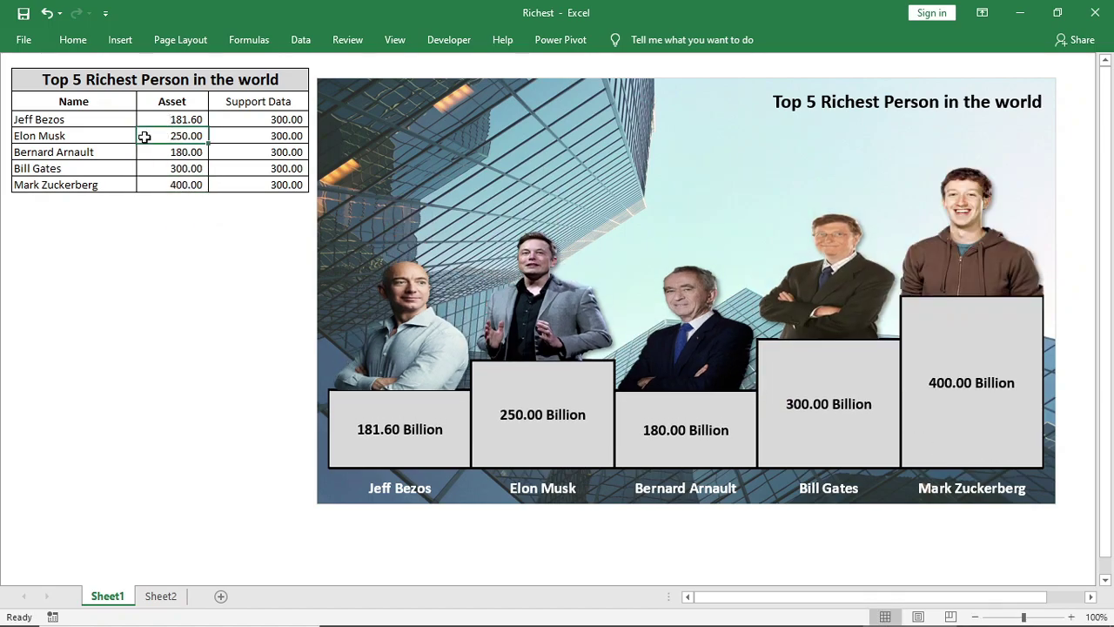
{"action": "type", "text": "80"}
{"action": "key", "text": "Return"}
{"action": "left_click", "coordinate": [168, 185]}
{"action": "type", "text": "210"}
{"action": "key", "text": "Return"}
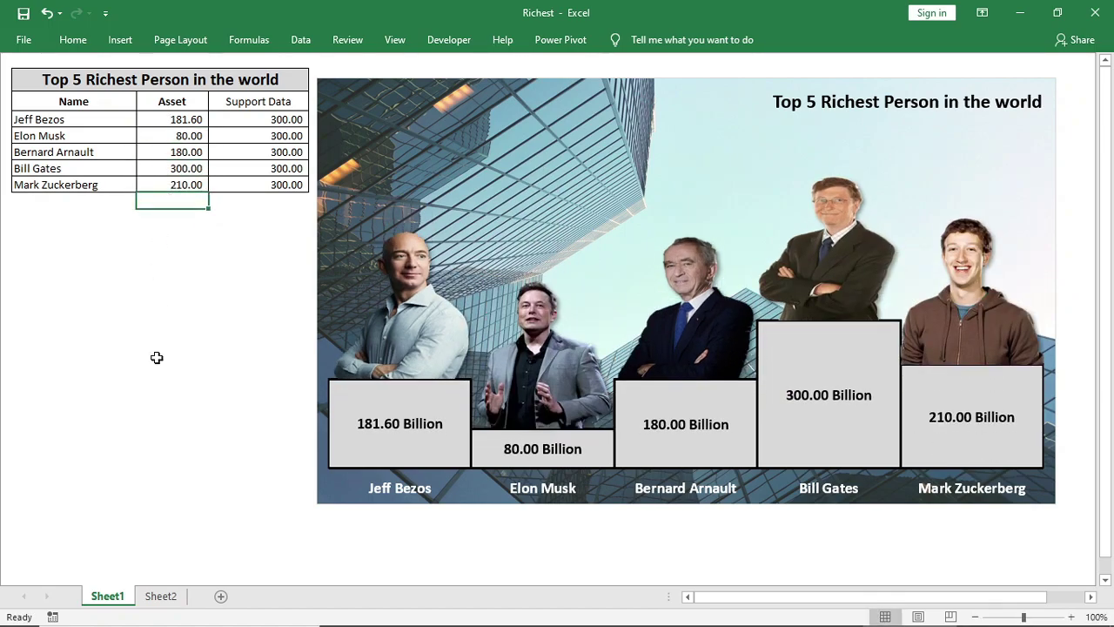
{"action": "left_click", "coordinate": [147, 122]}
{"action": "type", "text": "140"}
{"action": "key", "text": "Return"}
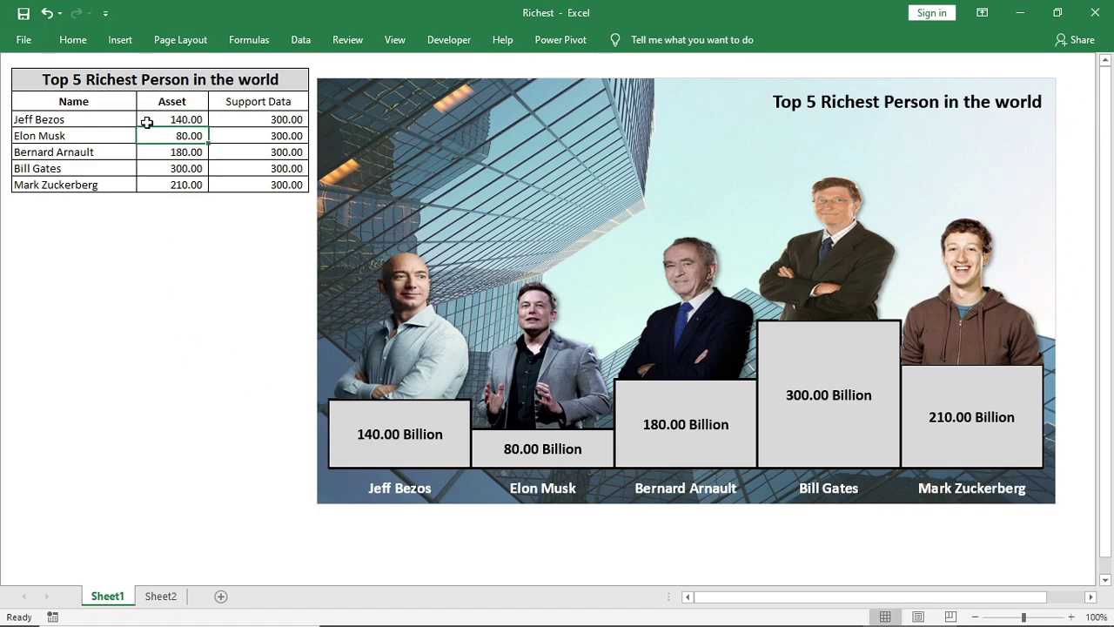
{"action": "type", "text": "280"}
{"action": "key", "text": "Return"}
{"action": "key", "text": "Return"}
{"action": "type", "text": "150"}
{"action": "key", "text": "Return"}
{"action": "key", "text": "Up"}
{"action": "type", "text": "280"}
{"action": "left_click", "coordinate": [147, 122]}
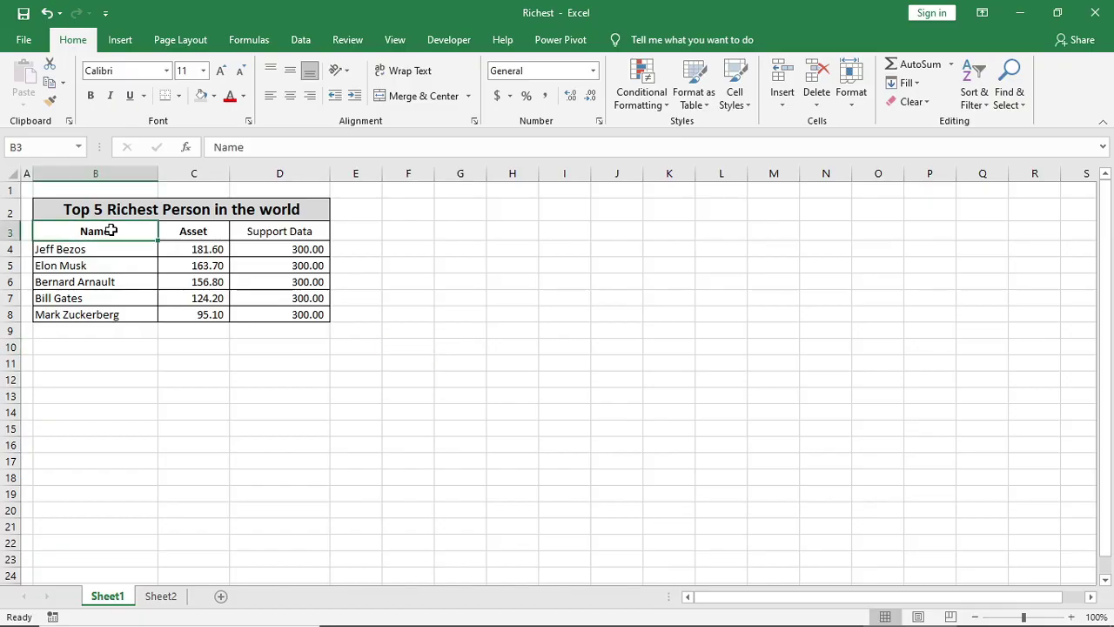
Select the table range covering the Name, Asset and Support Data columns
{"action": "left_click_drag", "start_coordinate": [94, 229], "coordinate": [133, 309]}
{"action": "left_click_drag", "start_coordinate": [191, 231], "coordinate": [214, 314]}
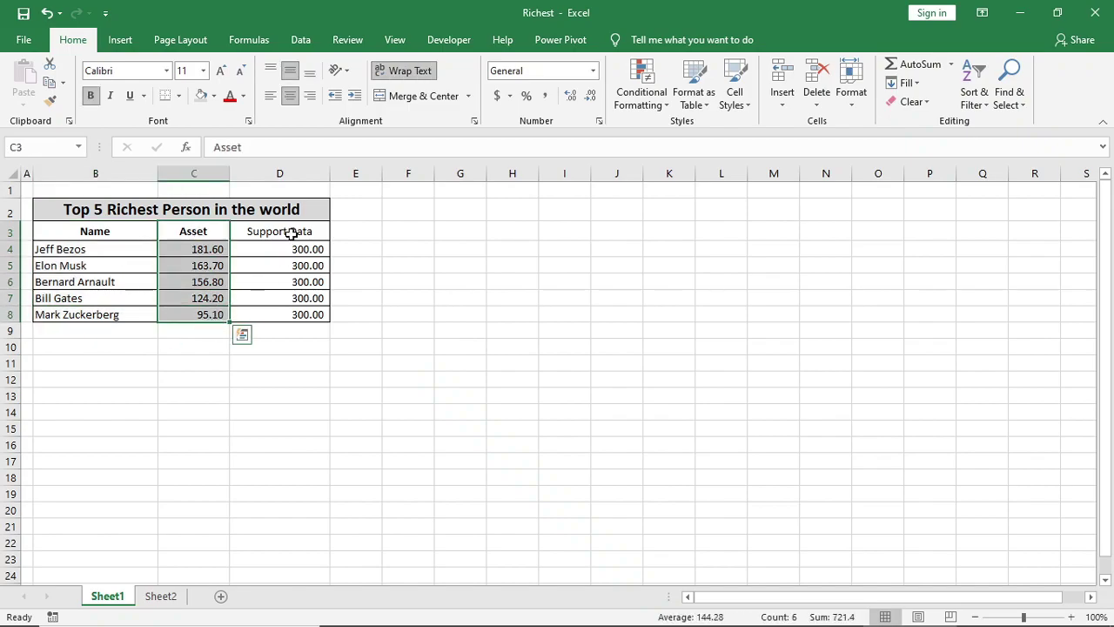
{"action": "left_click_drag", "start_coordinate": [290, 231], "coordinate": [291, 318]}
{"action": "left_click", "coordinate": [449, 360]}
{"action": "left_click_drag", "start_coordinate": [113, 231], "coordinate": [267, 320]}
Insert a Stacked Column chart and move it up beside the table
{"action": "left_click", "coordinate": [120, 39]}
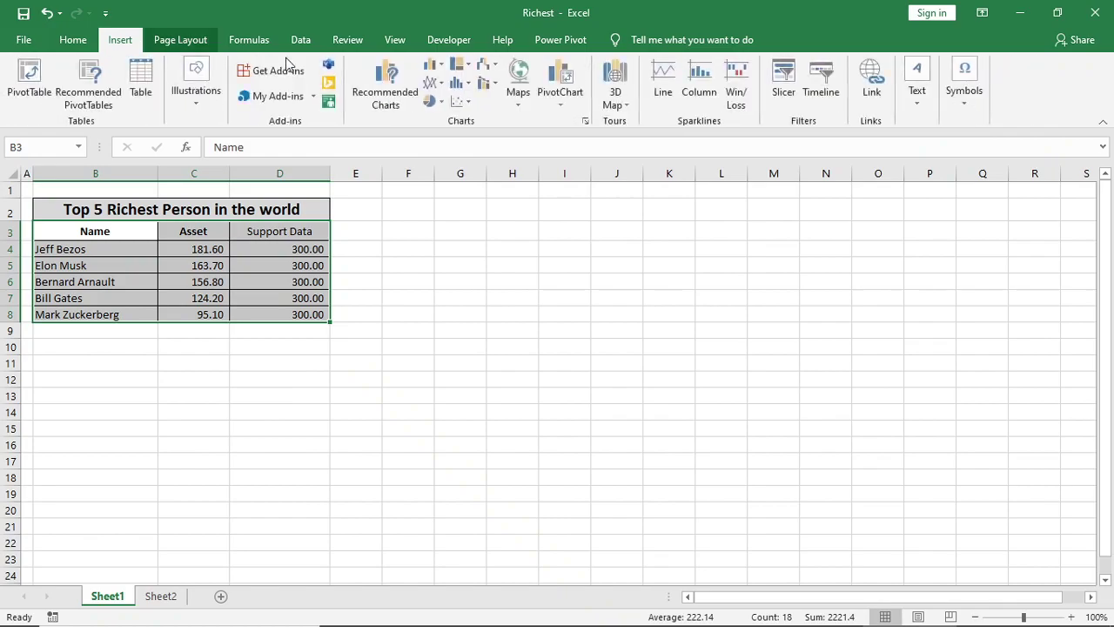
{"action": "left_click", "coordinate": [431, 66]}
{"action": "left_click", "coordinate": [490, 115]}
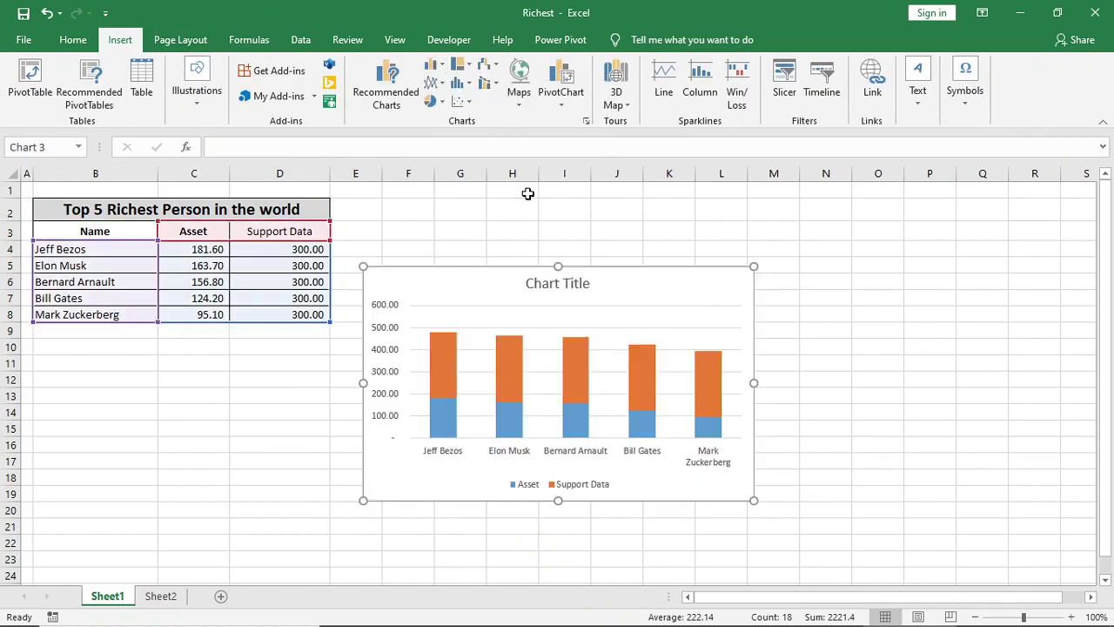
{"action": "left_click_drag", "start_coordinate": [582, 254], "coordinate": [584, 216]}
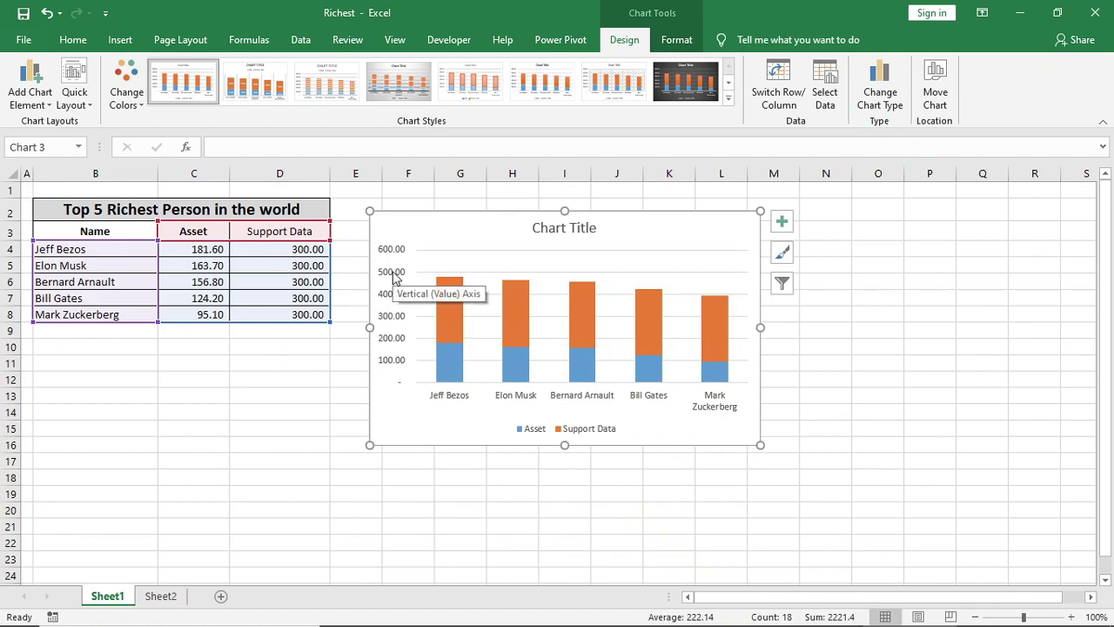
Delete the value axis and legend, set 0% gap width, and add data labels to the Asset series
{"action": "left_click", "coordinate": [393, 277]}
{"action": "key", "text": "Delete"}
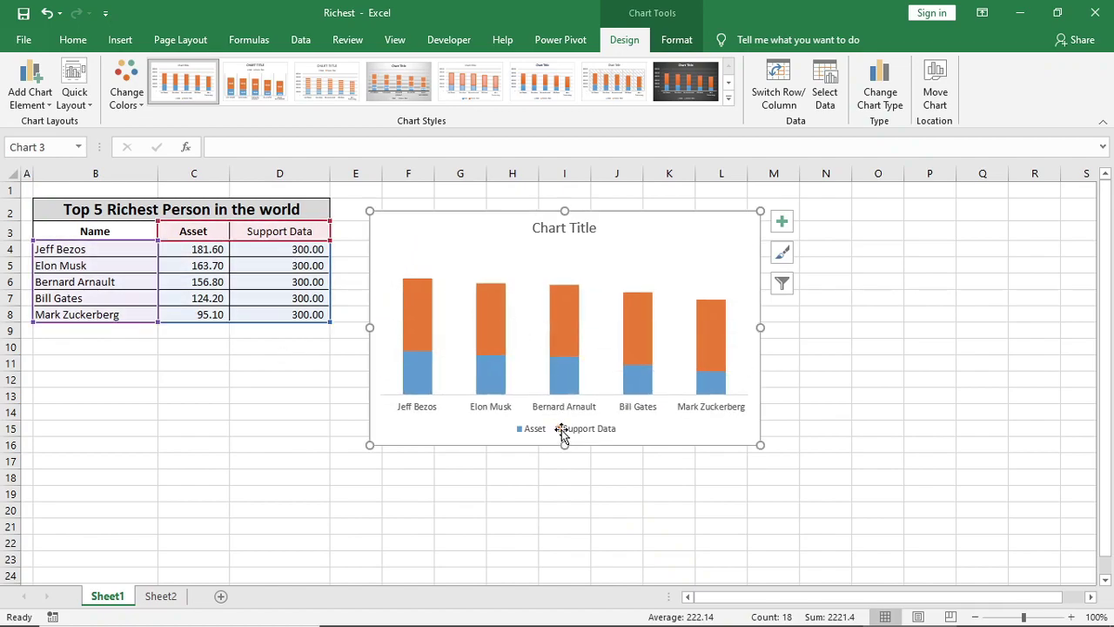
{"action": "left_click", "coordinate": [557, 429]}
{"action": "key", "text": "Delete"}
{"action": "right_click", "coordinate": [502, 386]}
{"action": "key", "text": "Escape"}
{"action": "key", "text": "ctrl+1"}
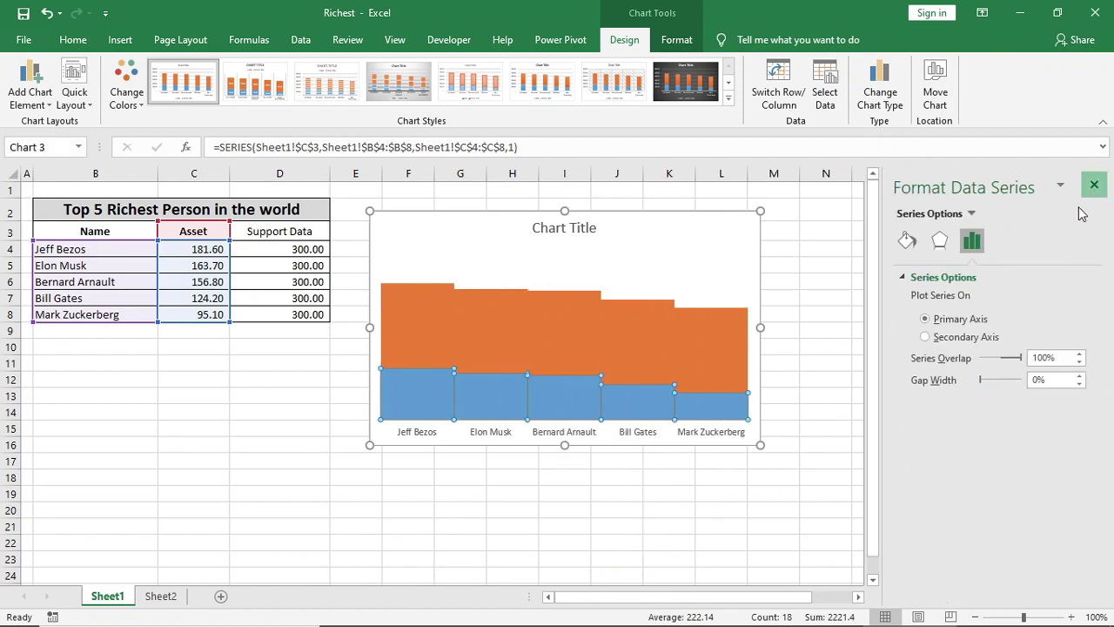
{"action": "left_click", "coordinate": [1094, 184]}
{"action": "right_click", "coordinate": [508, 405]}
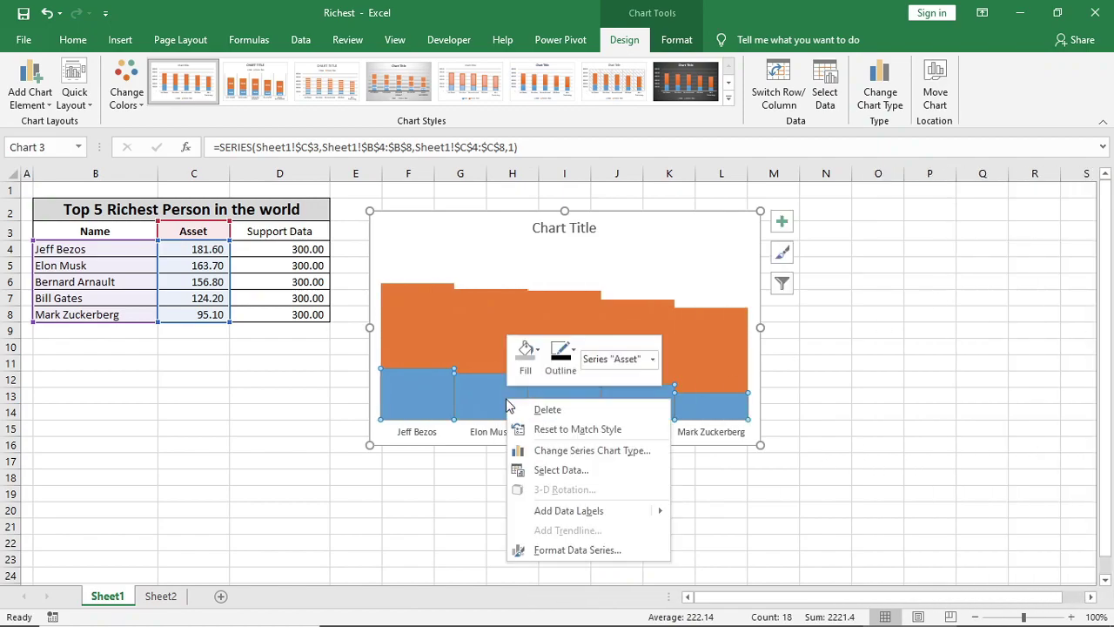
{"action": "left_click", "coordinate": [567, 511]}
Link the chart title to the heading in cell B2 with the formula =B2
{"action": "left_click", "coordinate": [561, 228]}
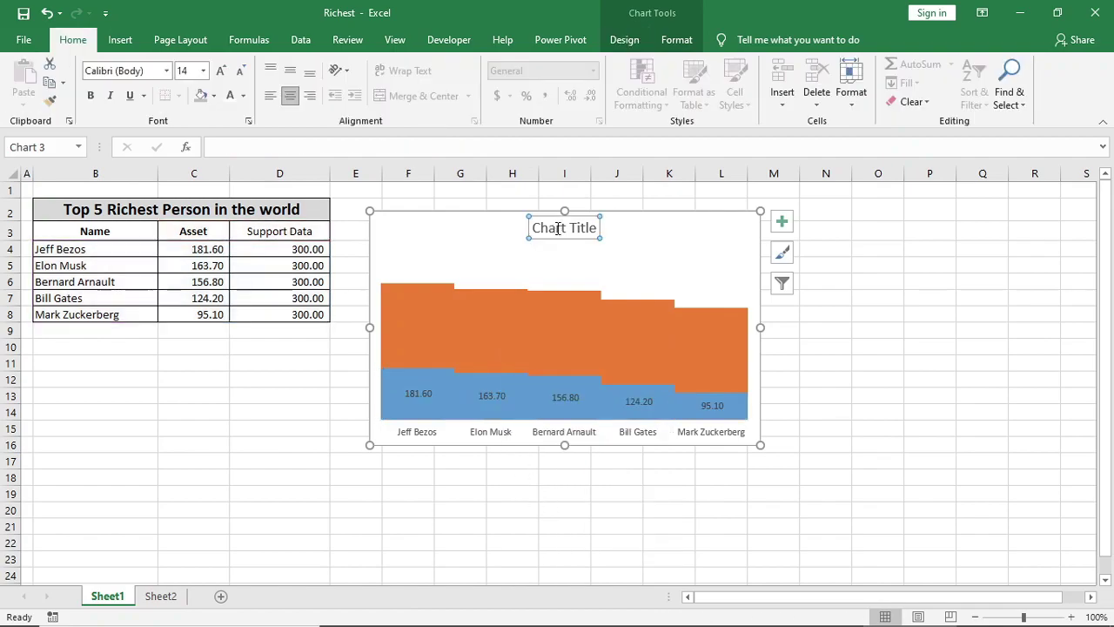
{"action": "left_click", "coordinate": [290, 146]}
{"action": "type", "text": "="}
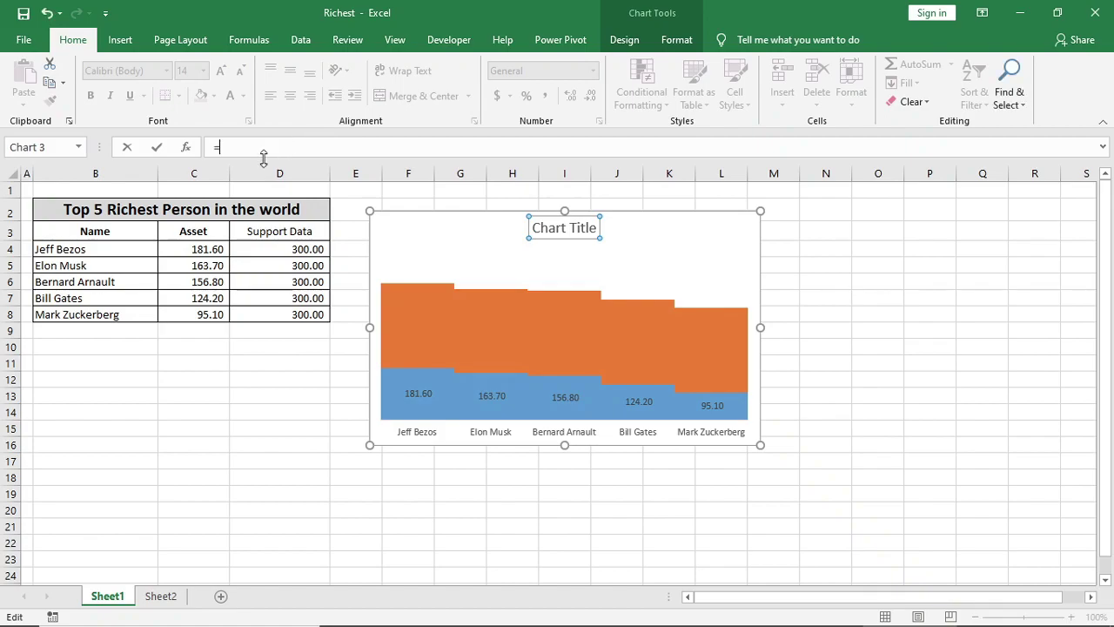
{"action": "left_click", "coordinate": [192, 205]}
{"action": "key", "text": "Return"}
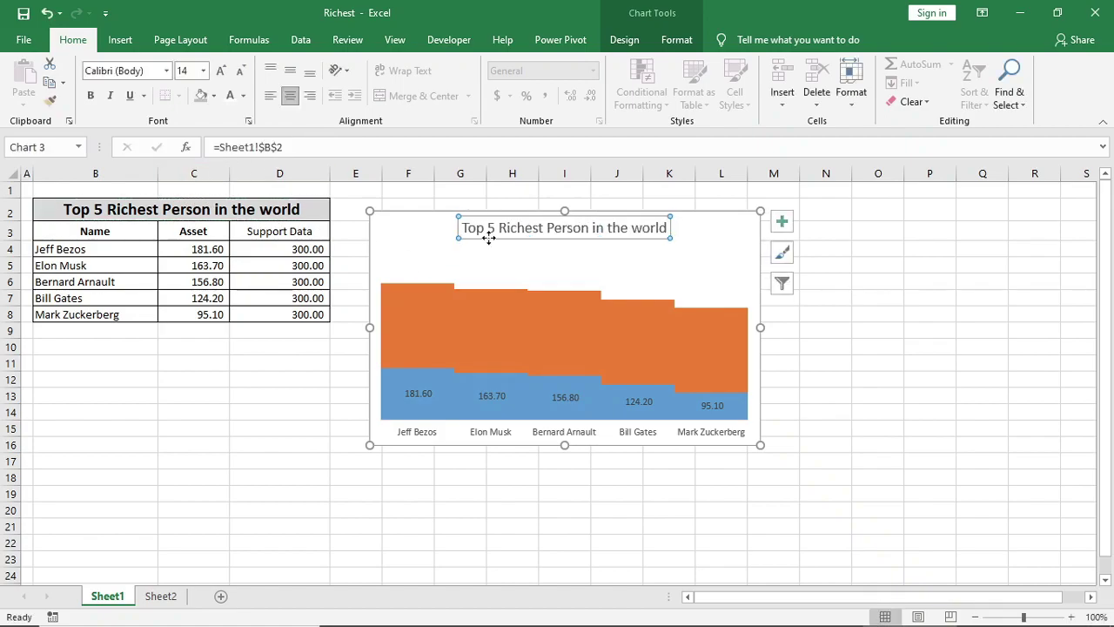
Fill the chart area with the tall-building photo as its background picture
{"action": "left_click", "coordinate": [410, 215]}
{"action": "right_click", "coordinate": [410, 215]}
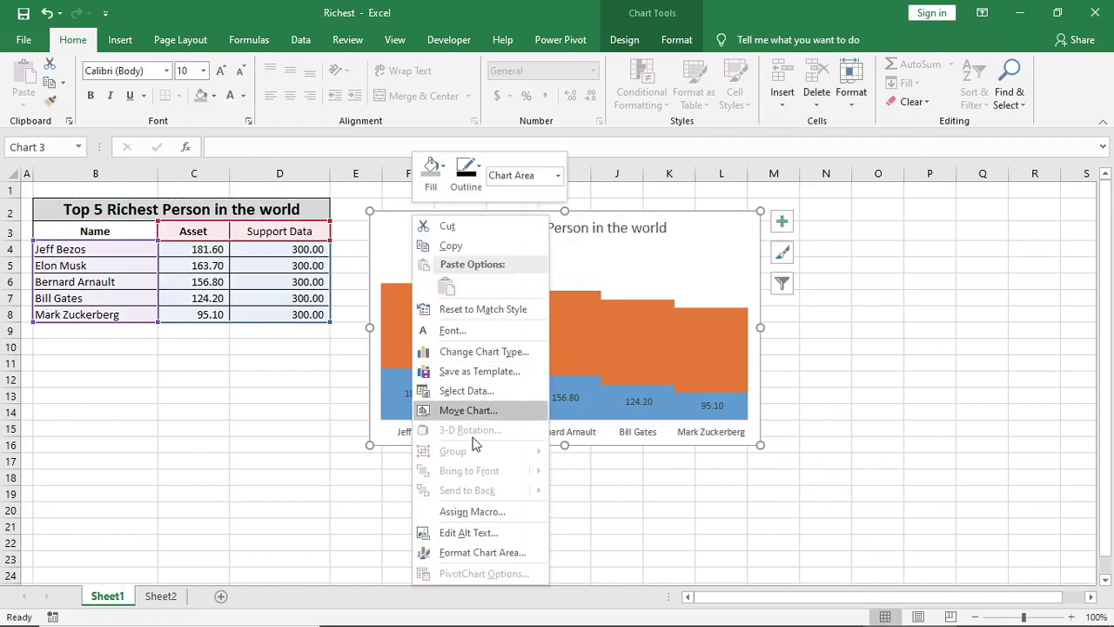
{"action": "left_click", "coordinate": [480, 552]}
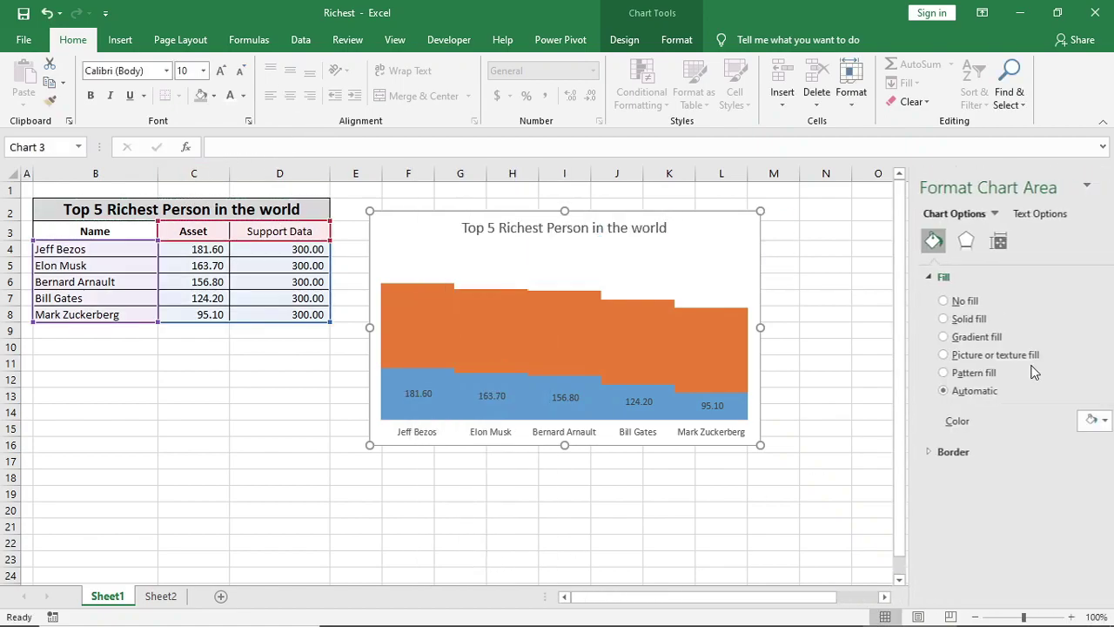
{"action": "left_click", "coordinate": [932, 355]}
{"action": "left_click", "coordinate": [941, 438]}
{"action": "left_click", "coordinate": [458, 302]}
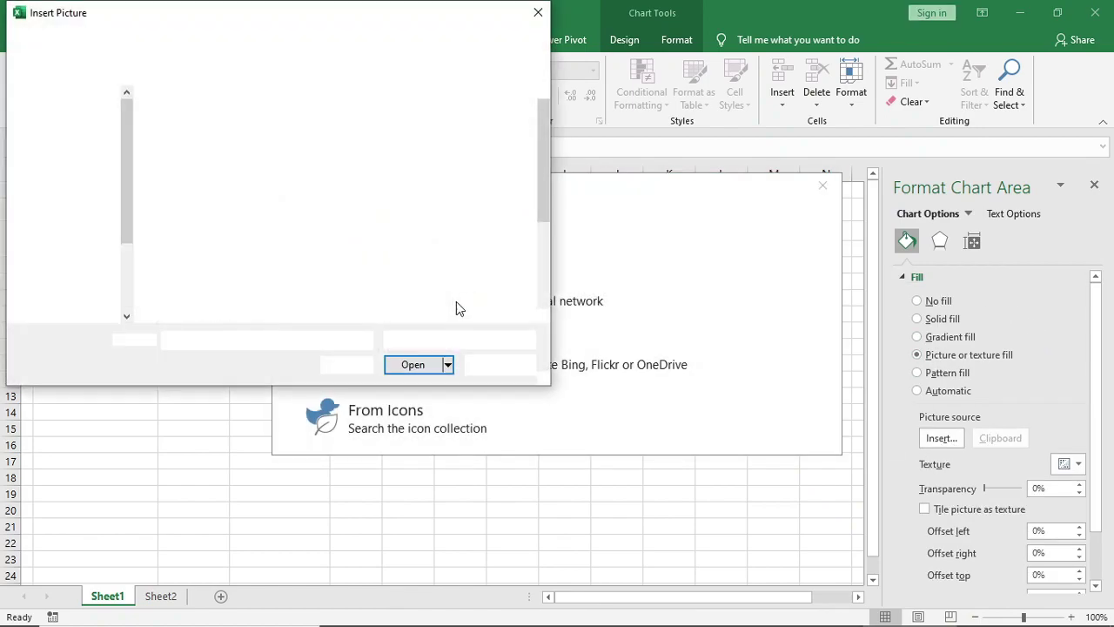
{"action": "left_click", "coordinate": [375, 282]}
{"action": "left_click", "coordinate": [413, 364]}
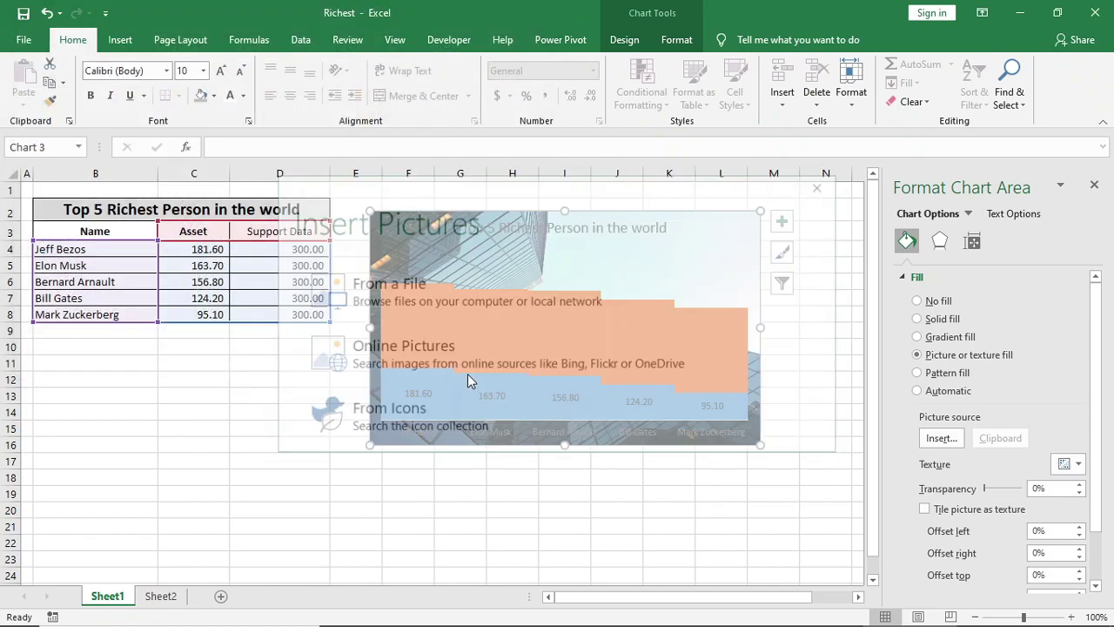
{"action": "left_click", "coordinate": [1095, 187]}
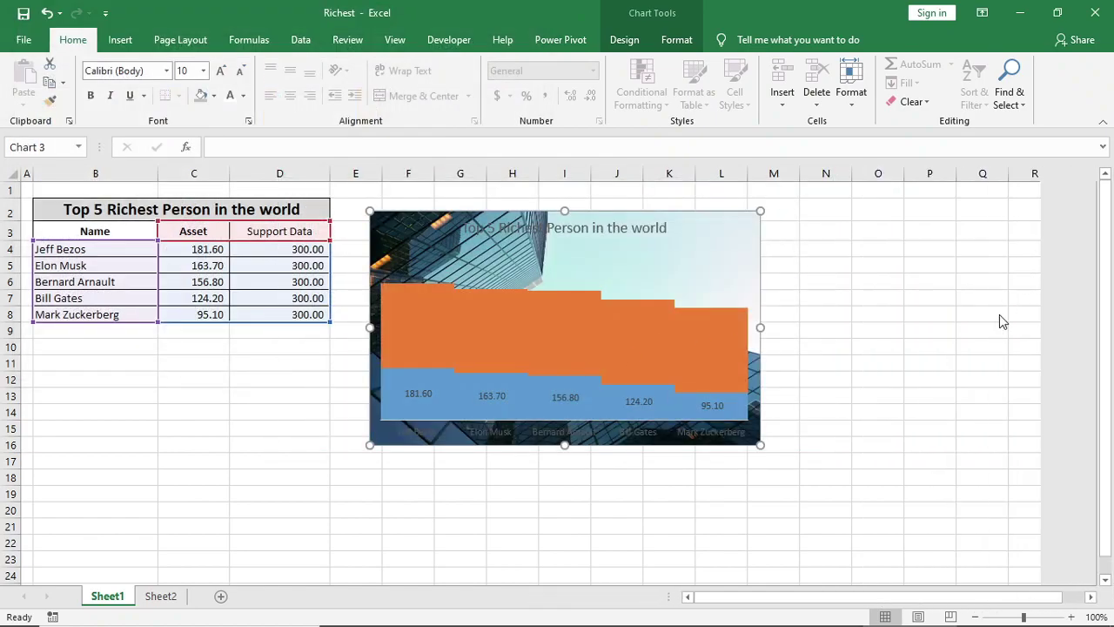
{"action": "left_click", "coordinate": [925, 377]}
Make the name labels under the columns white, bold and four sizes larger
{"action": "left_click", "coordinate": [414, 440]}
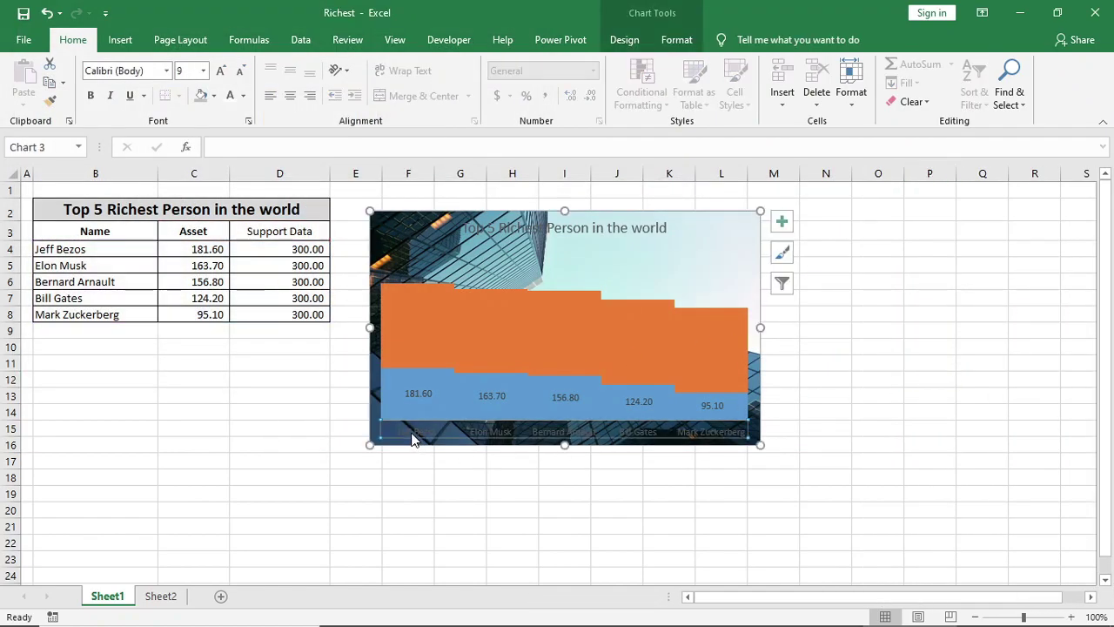
{"action": "left_click", "coordinate": [230, 100]}
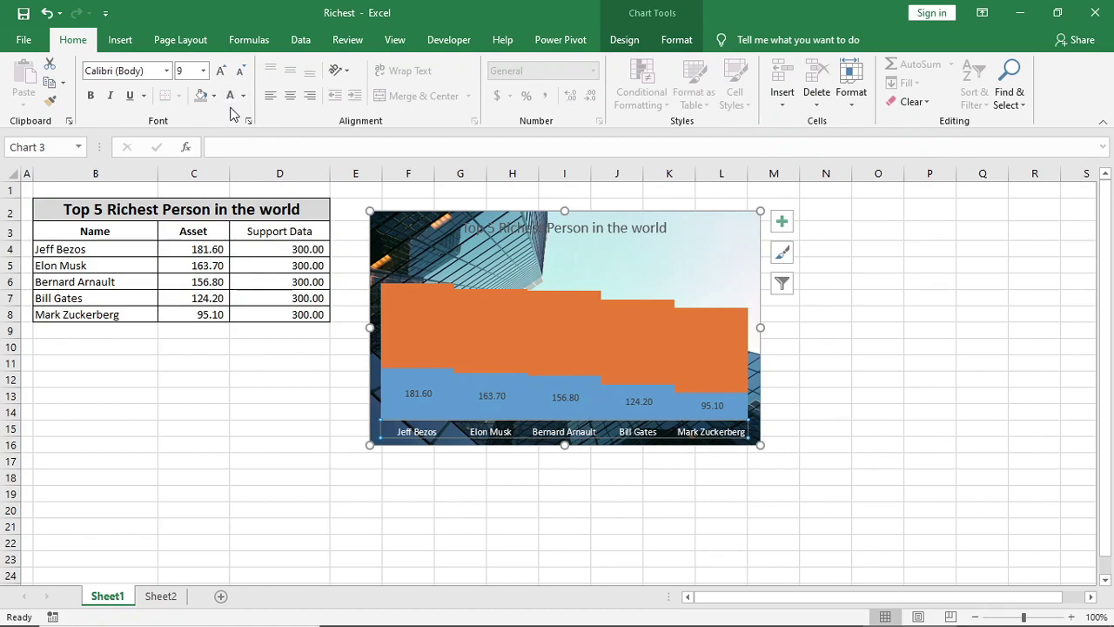
{"action": "left_click", "coordinate": [90, 98]}
{"action": "left_click", "coordinate": [222, 72]}
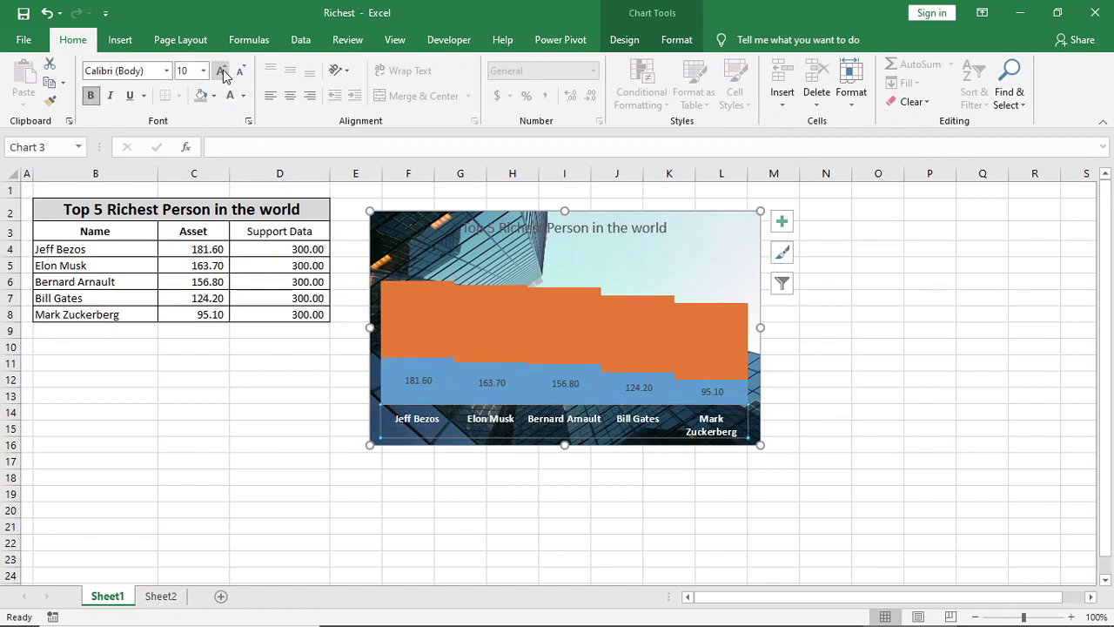
{"action": "left_click", "coordinate": [222, 72]}
{"action": "left_click", "coordinate": [222, 72]}
{"action": "left_click", "coordinate": [221, 72]}
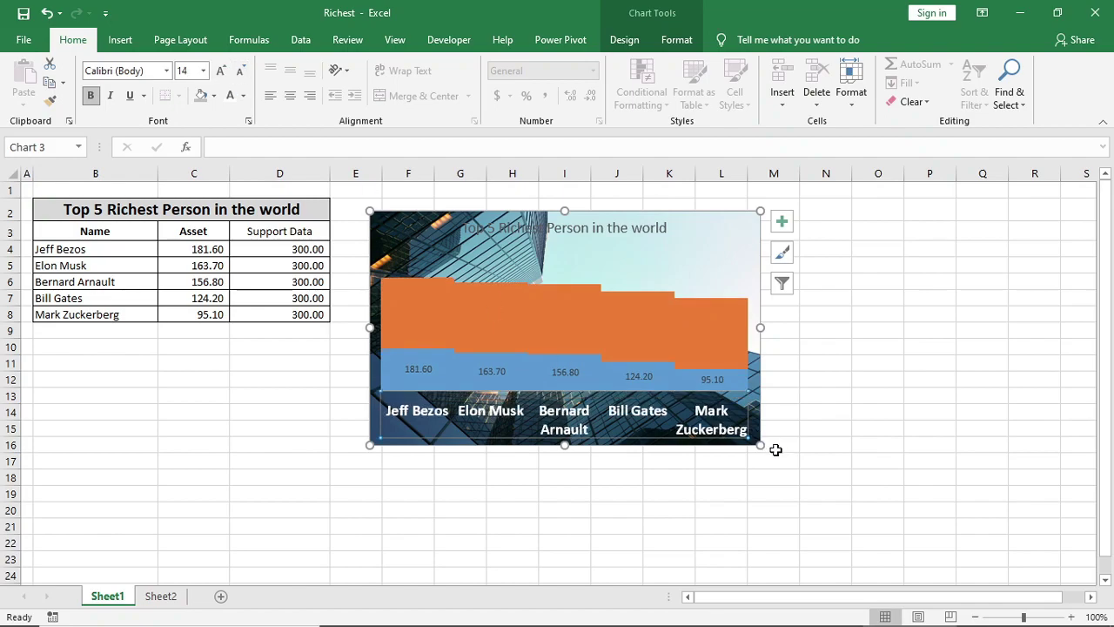
Enlarge the chart and make its title 16-point black
{"action": "left_click_drag", "start_coordinate": [761, 445], "coordinate": [925, 519]}
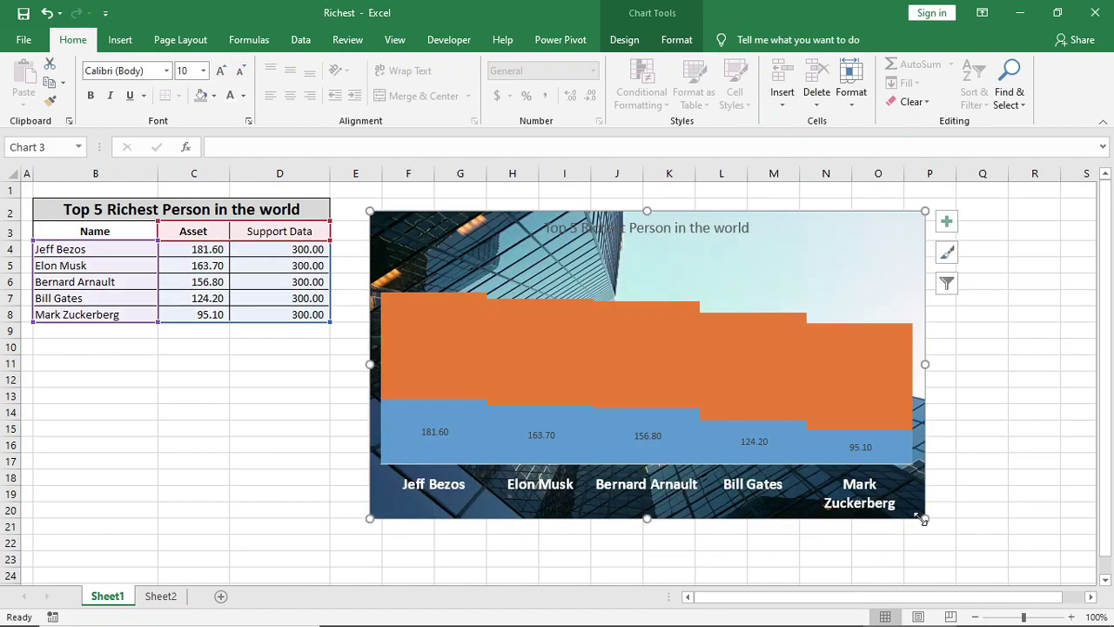
{"action": "left_click", "coordinate": [646, 228]}
{"action": "left_click", "coordinate": [222, 72]}
{"action": "left_click", "coordinate": [244, 96]}
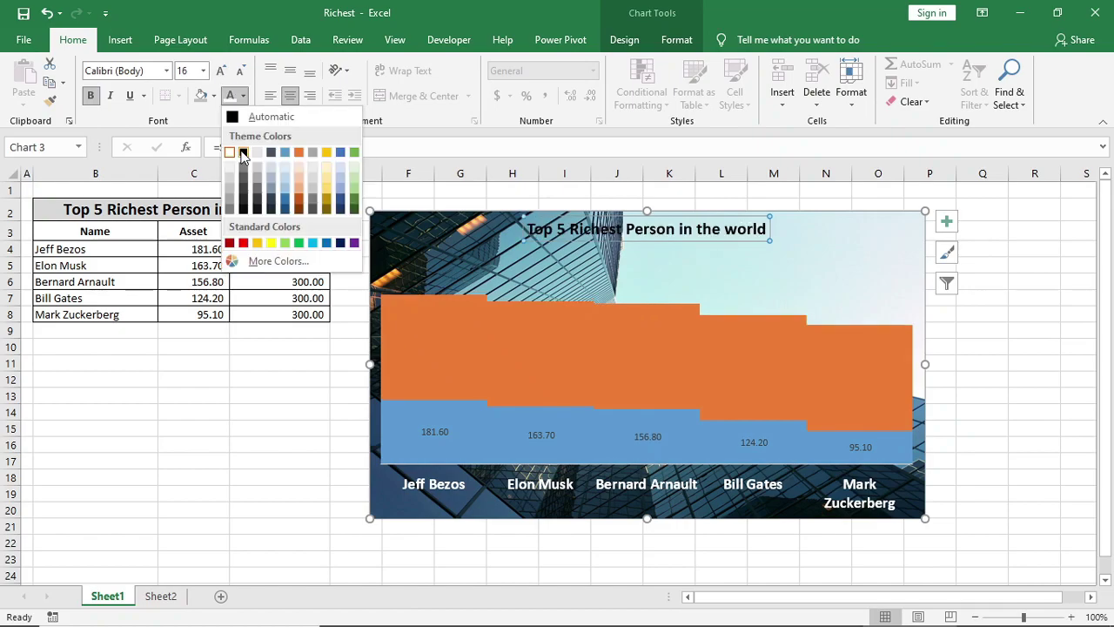
{"action": "left_click", "coordinate": [243, 155]}
{"action": "left_click", "coordinate": [991, 354]}
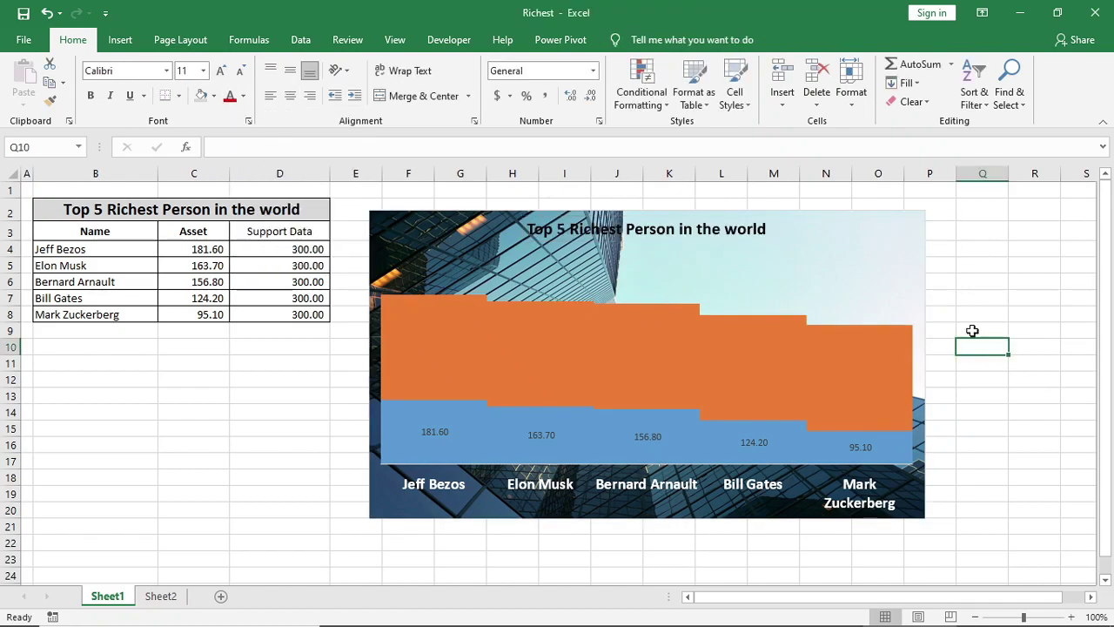
Increase the transparency of the chart's building photo background
{"action": "left_click", "coordinate": [887, 219]}
{"action": "right_click", "coordinate": [888, 218]}
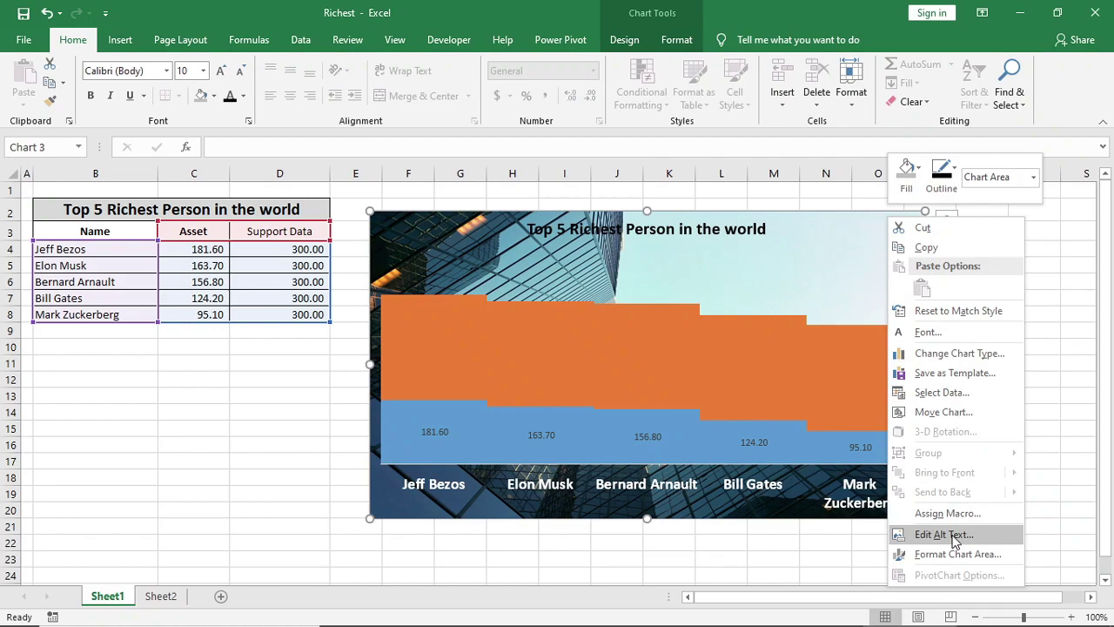
{"action": "left_click", "coordinate": [954, 555]}
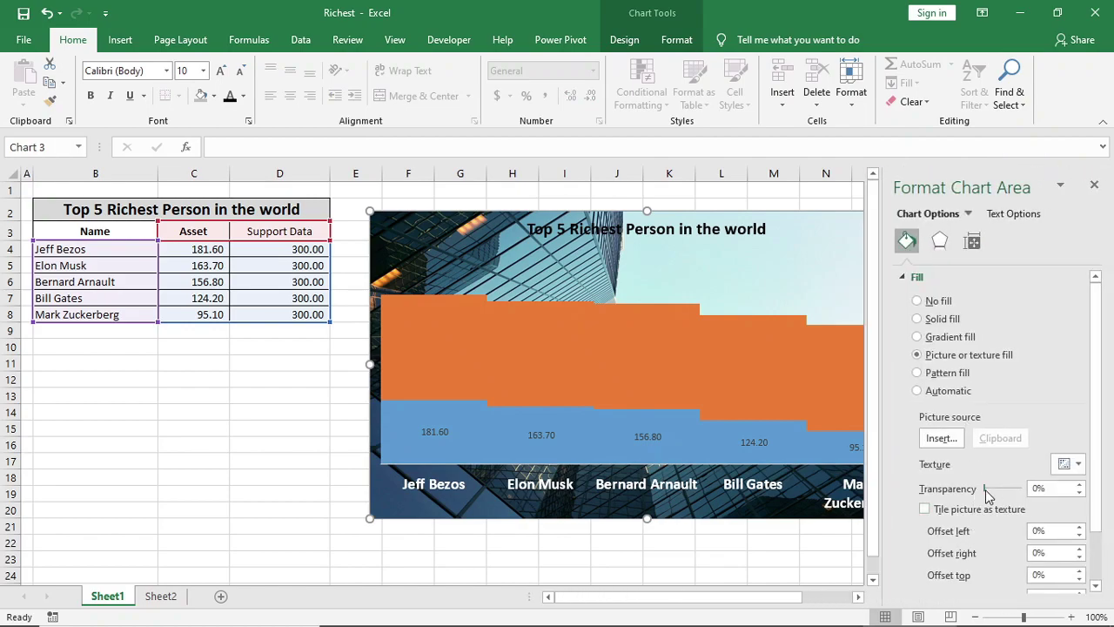
{"action": "left_click_drag", "start_coordinate": [987, 494], "coordinate": [993, 492]}
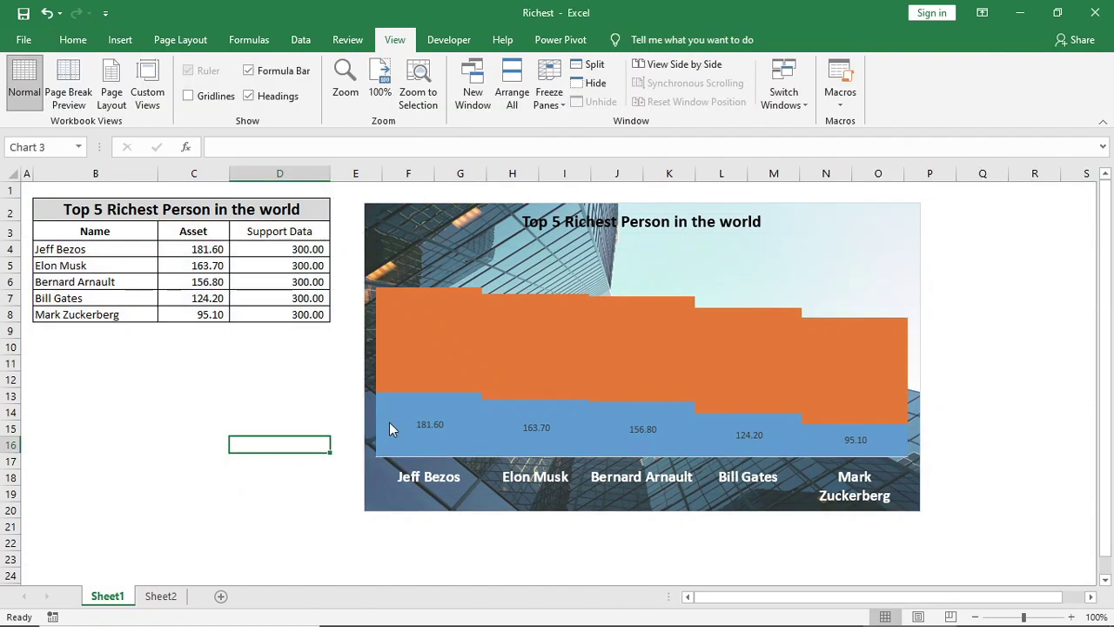
Fill the Asset bars light grey and make their value labels bold
{"action": "left_click", "coordinate": [415, 425]}
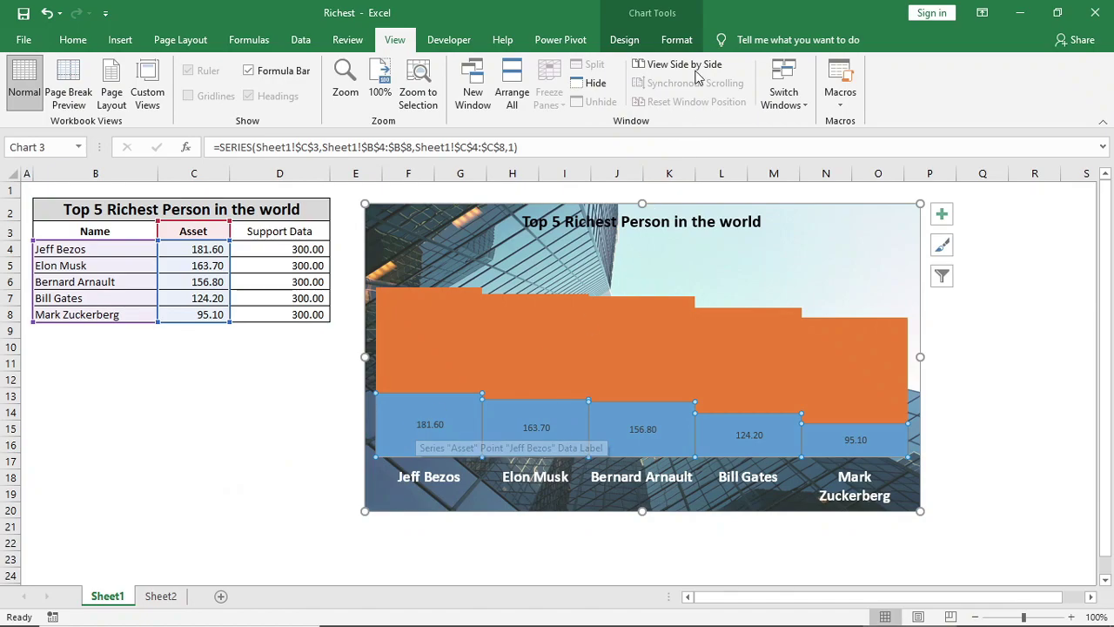
{"action": "left_click", "coordinate": [677, 39]}
{"action": "left_click", "coordinate": [448, 65]}
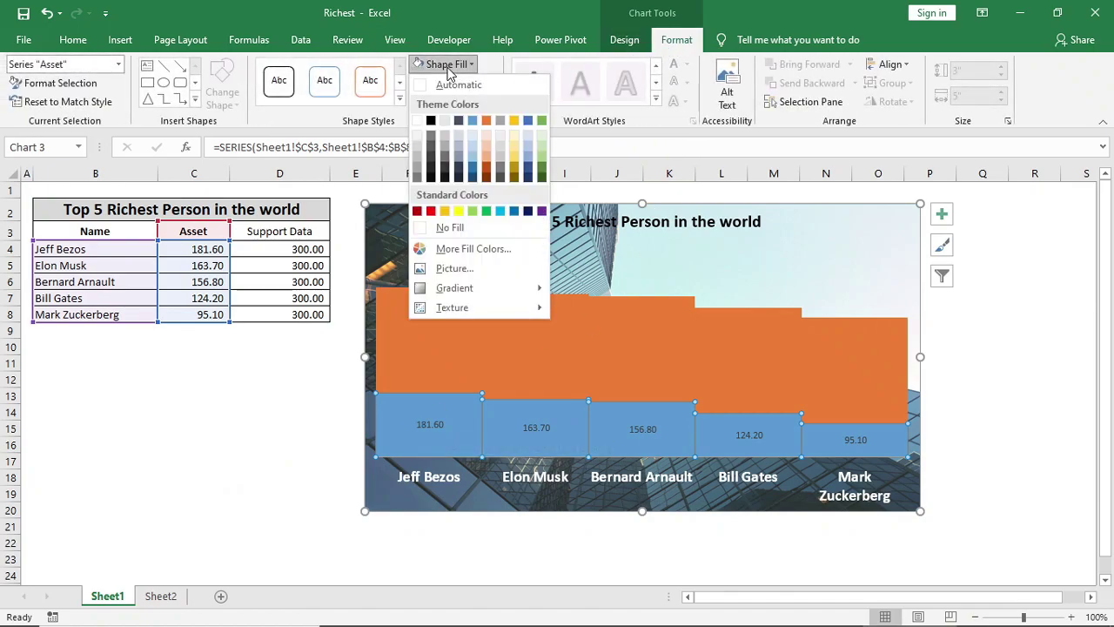
{"action": "left_click", "coordinate": [419, 148]}
{"action": "left_click", "coordinate": [426, 425]}
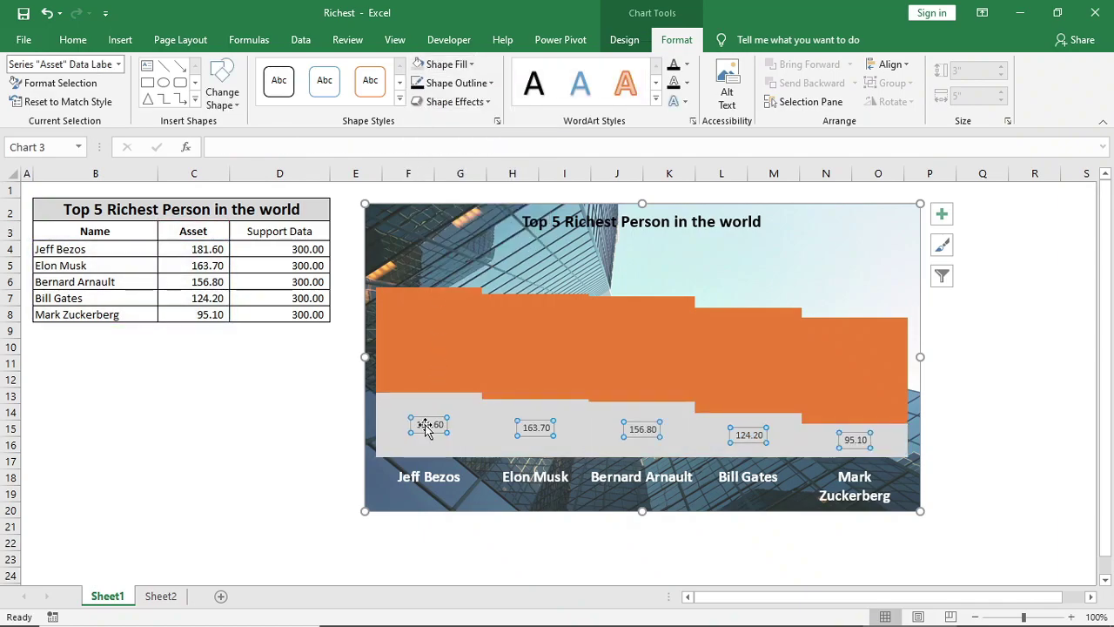
{"action": "left_click", "coordinate": [73, 39]}
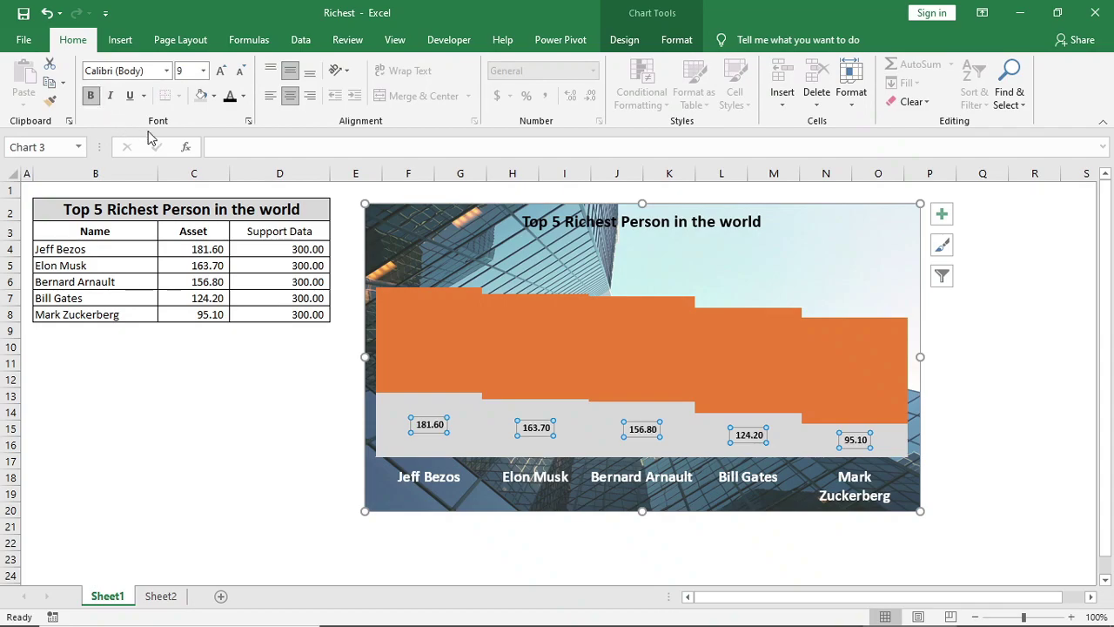
Give the Asset data labels the custom number format 0.00 "Billion"
{"action": "right_click", "coordinate": [440, 435]}
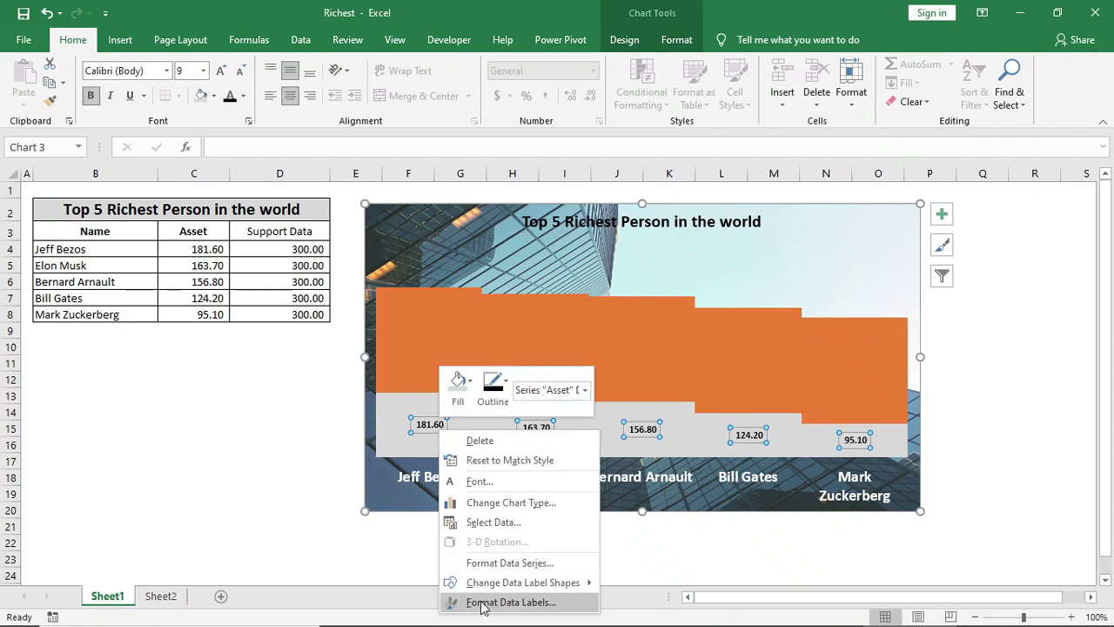
{"action": "left_click", "coordinate": [488, 603]}
{"action": "left_click", "coordinate": [905, 568]}
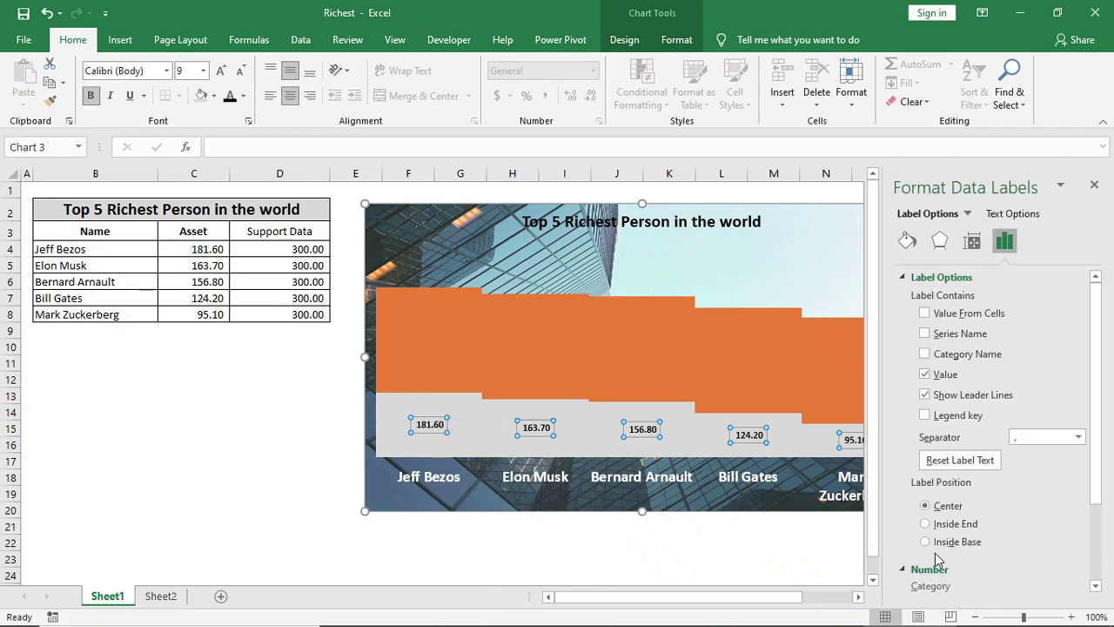
{"action": "double_click", "coordinate": [975, 556]}
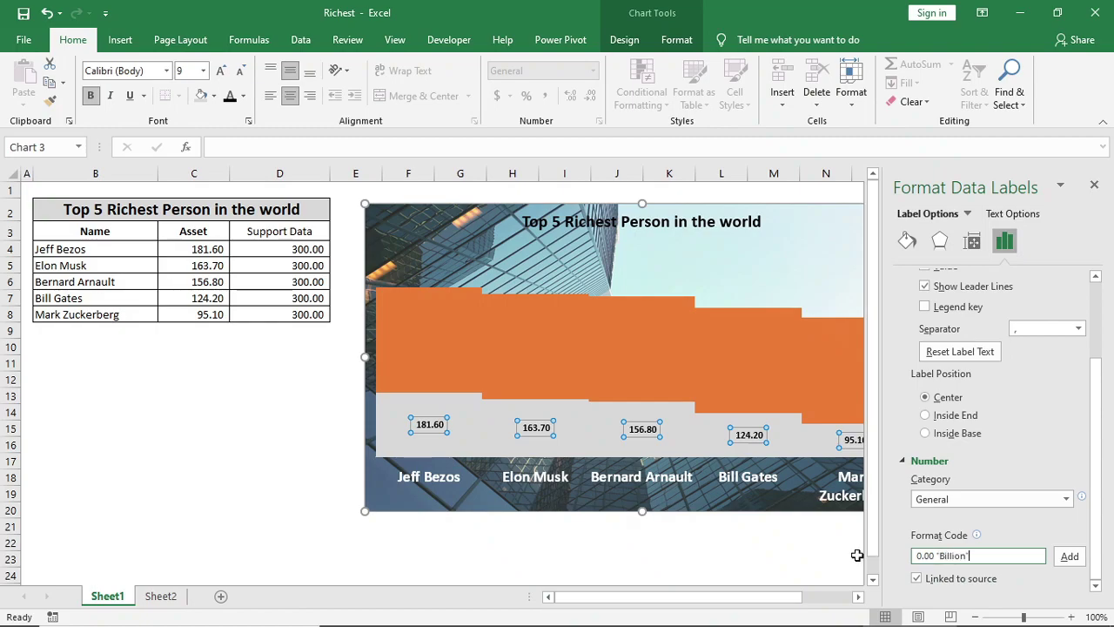
{"action": "left_click", "coordinate": [1068, 556]}
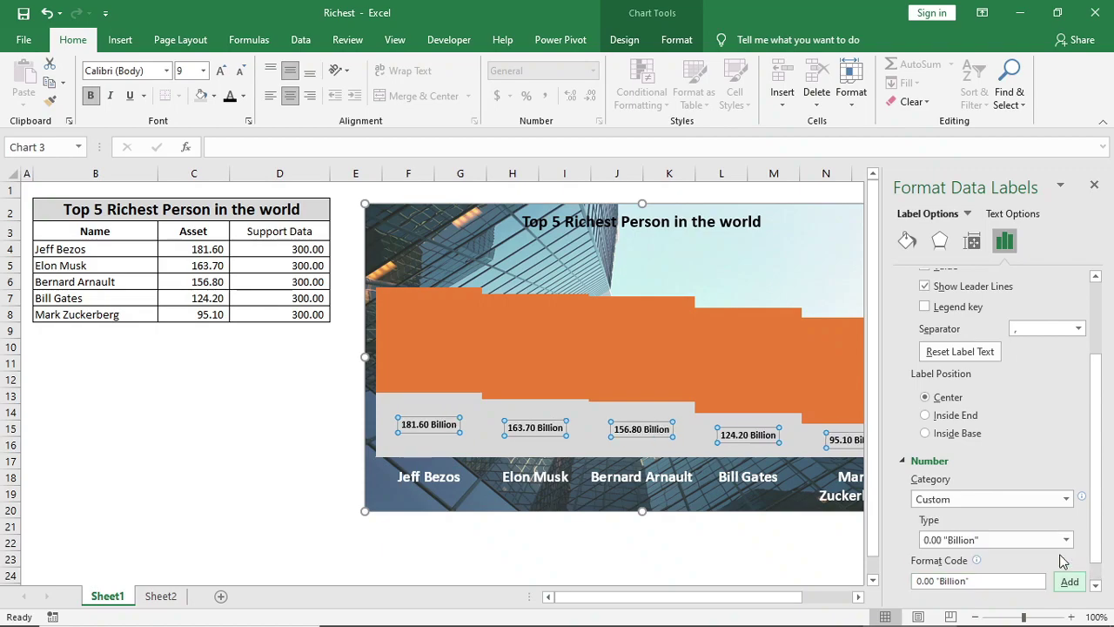
{"action": "left_click", "coordinate": [1095, 188]}
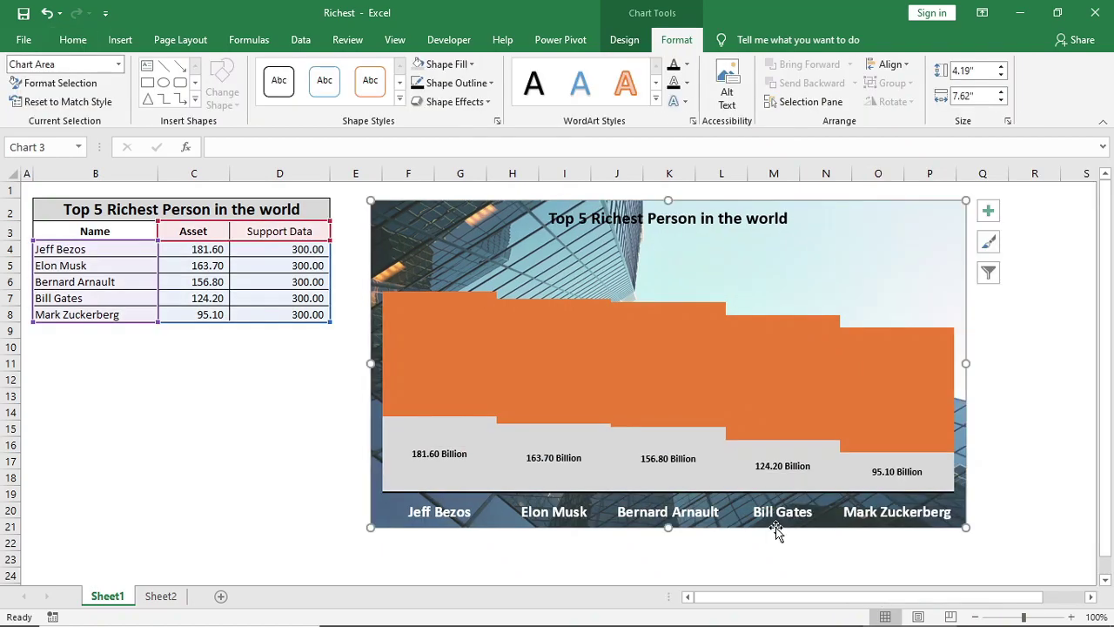
On Sheet2, select all five portrait photos for copying
{"action": "left_click", "coordinate": [460, 377]}
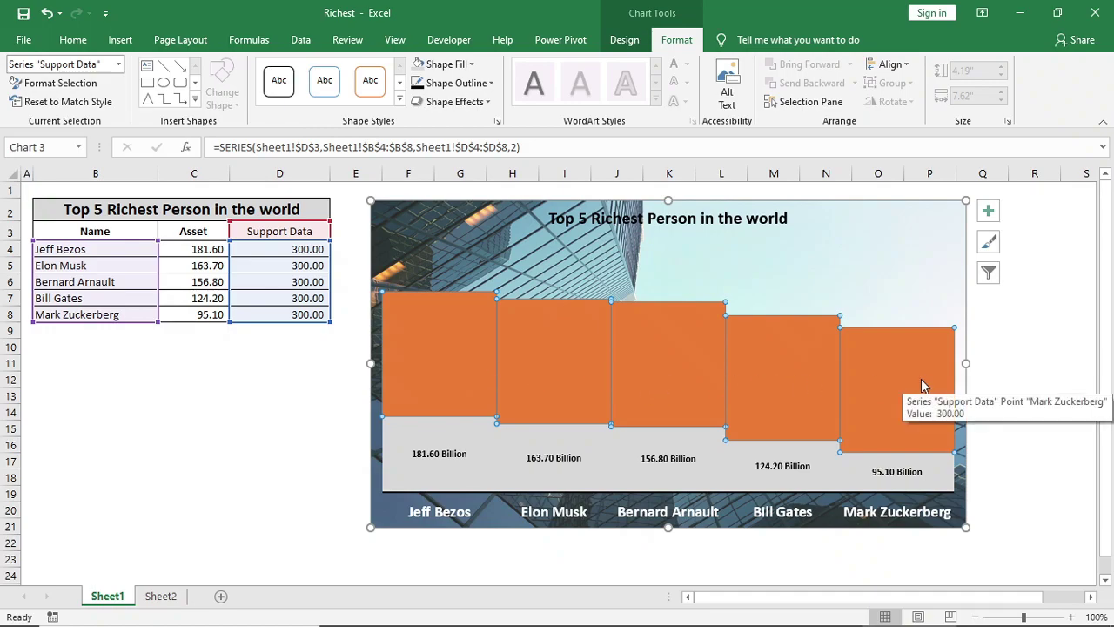
{"action": "left_click", "coordinate": [279, 445]}
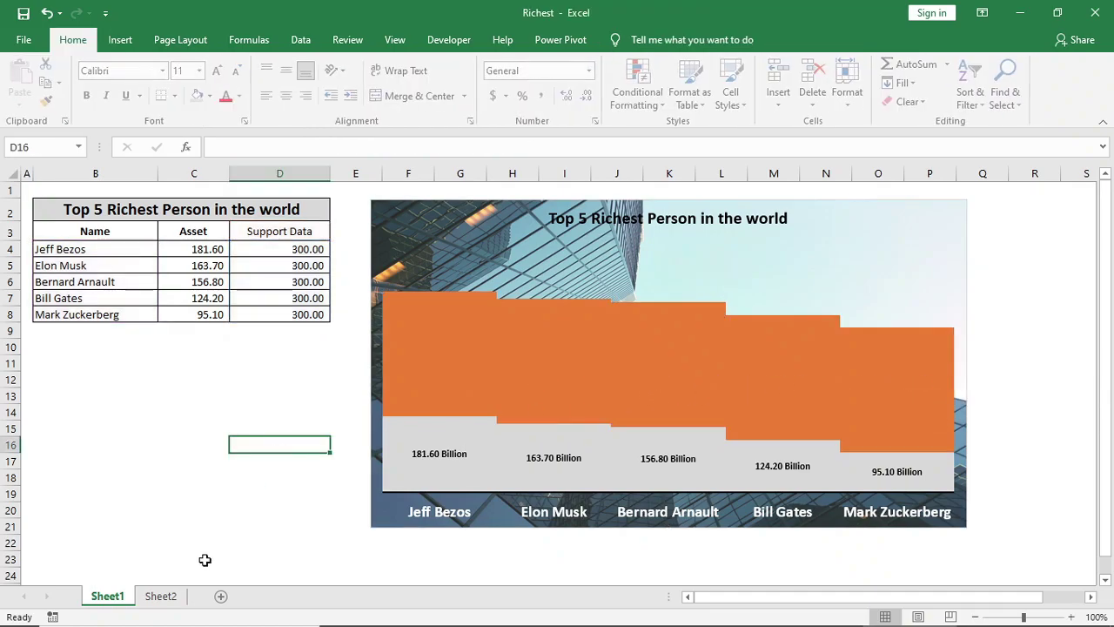
{"action": "left_click", "coordinate": [160, 597]}
{"action": "left_click", "coordinate": [219, 378]}
{"action": "left_click", "coordinate": [388, 387], "text": "ctrl"}
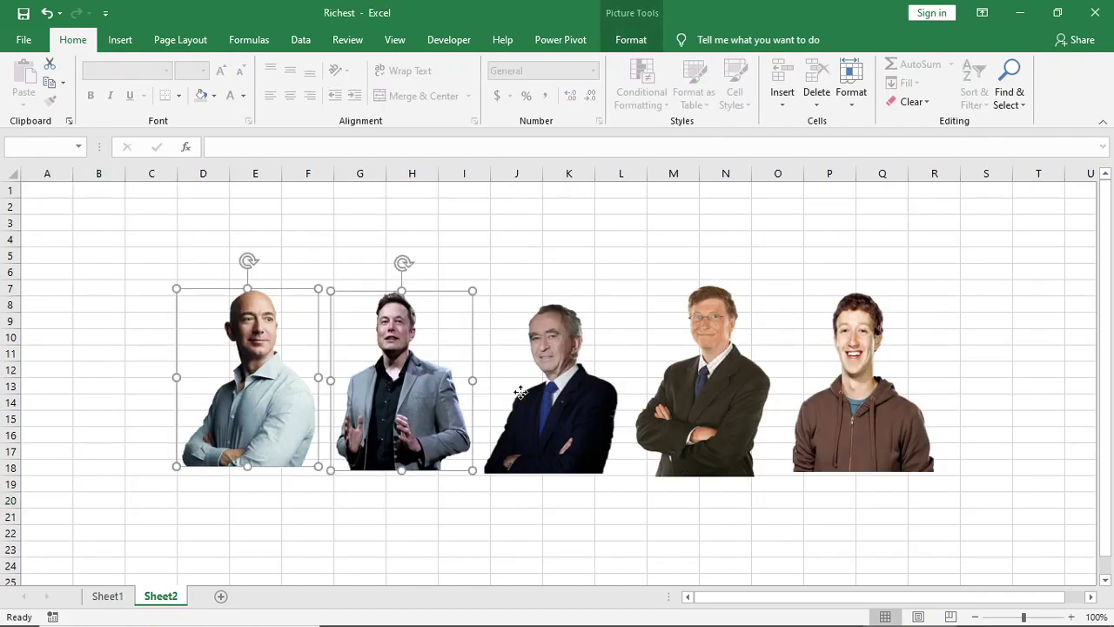
{"action": "left_click", "coordinate": [522, 393], "text": "ctrl"}
{"action": "left_click", "coordinate": [701, 403], "text": "ctrl"}
{"action": "left_click", "coordinate": [862, 409], "text": "ctrl"}
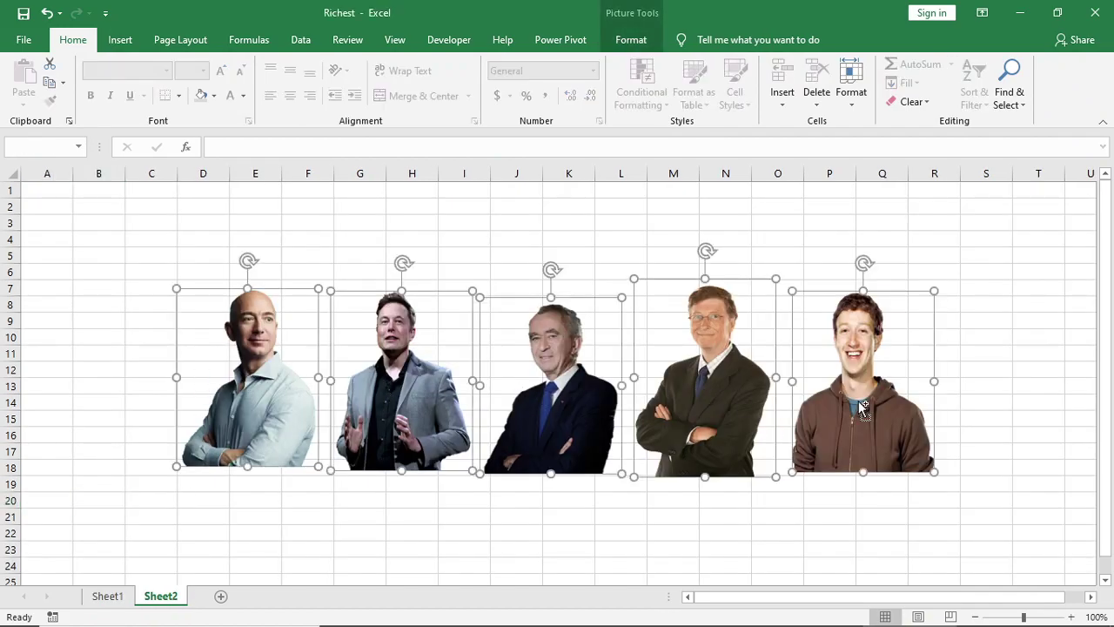
Paste the five photos onto Sheet1 at cell F25 below the chart
{"action": "left_click", "coordinate": [104, 596]}
{"action": "scroll", "coordinate": [296, 467], "scroll_direction": "down", "scroll_amount": 2}
{"action": "left_click", "coordinate": [396, 492]}
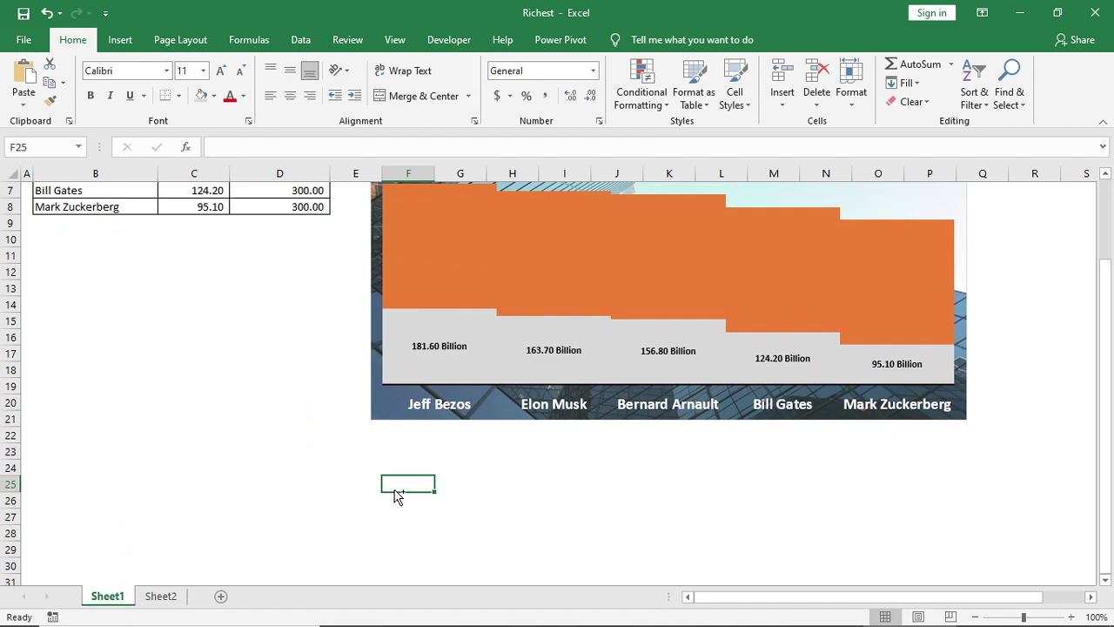
{"action": "key", "text": "ctrl+v"}
Fill the first two people's orange columns with their portrait photos
{"action": "left_click", "coordinate": [293, 473]}
{"action": "left_click", "coordinate": [416, 528]}
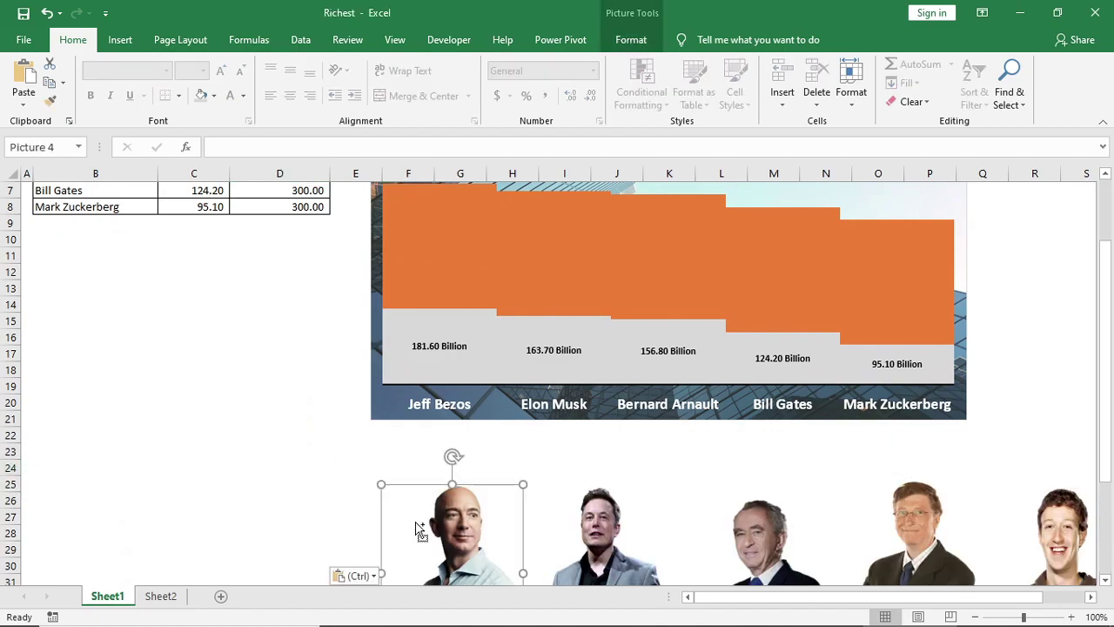
{"action": "left_click", "coordinate": [443, 288]}
{"action": "left_click", "coordinate": [429, 265]}
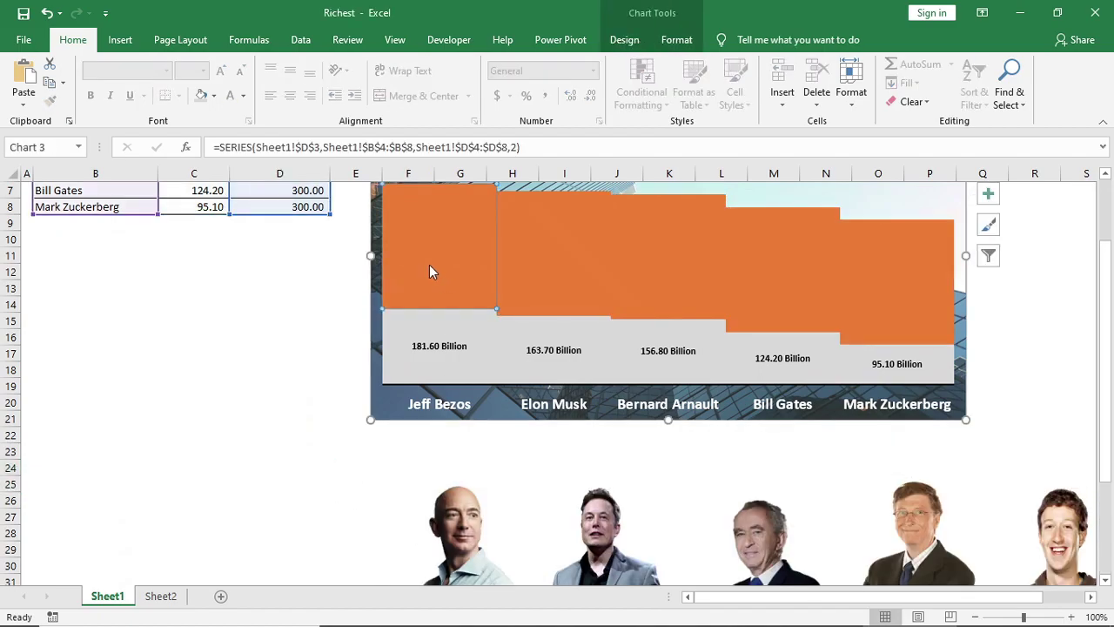
{"action": "key", "text": "ctrl+v"}
{"action": "left_click", "coordinate": [599, 540]}
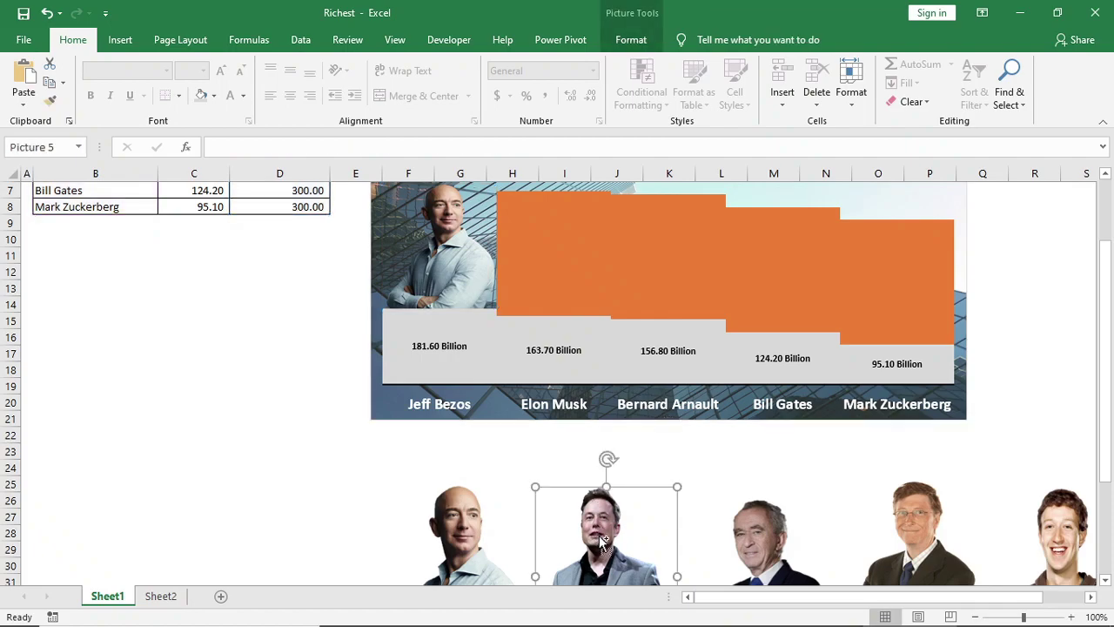
{"action": "left_click", "coordinate": [548, 261]}
{"action": "left_click", "coordinate": [548, 261]}
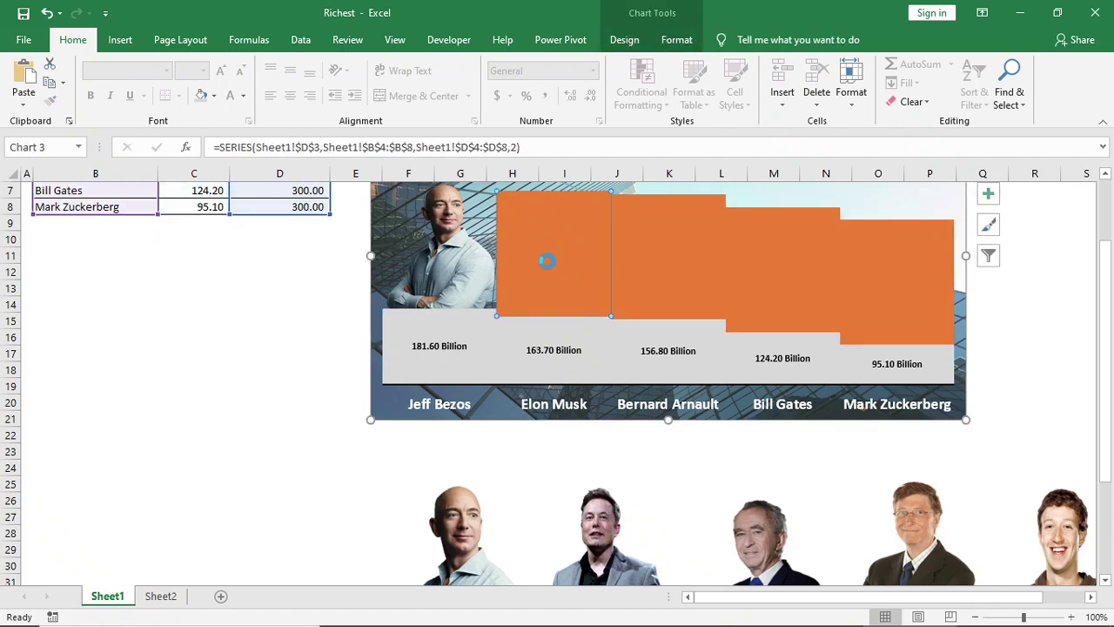
{"action": "key", "text": "ctrl+v"}
Fill the third, fourth and fifth orange columns with their matching portrait photos
{"action": "left_click", "coordinate": [757, 536]}
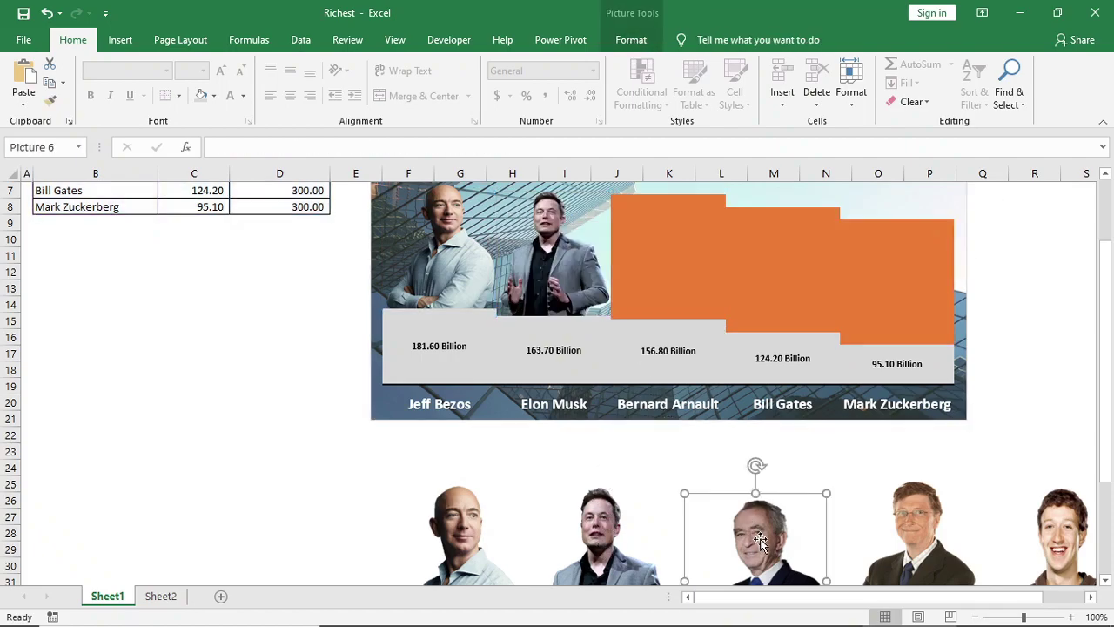
{"action": "left_click", "coordinate": [663, 252]}
{"action": "left_click", "coordinate": [663, 252]}
{"action": "key", "text": "ctrl+v"}
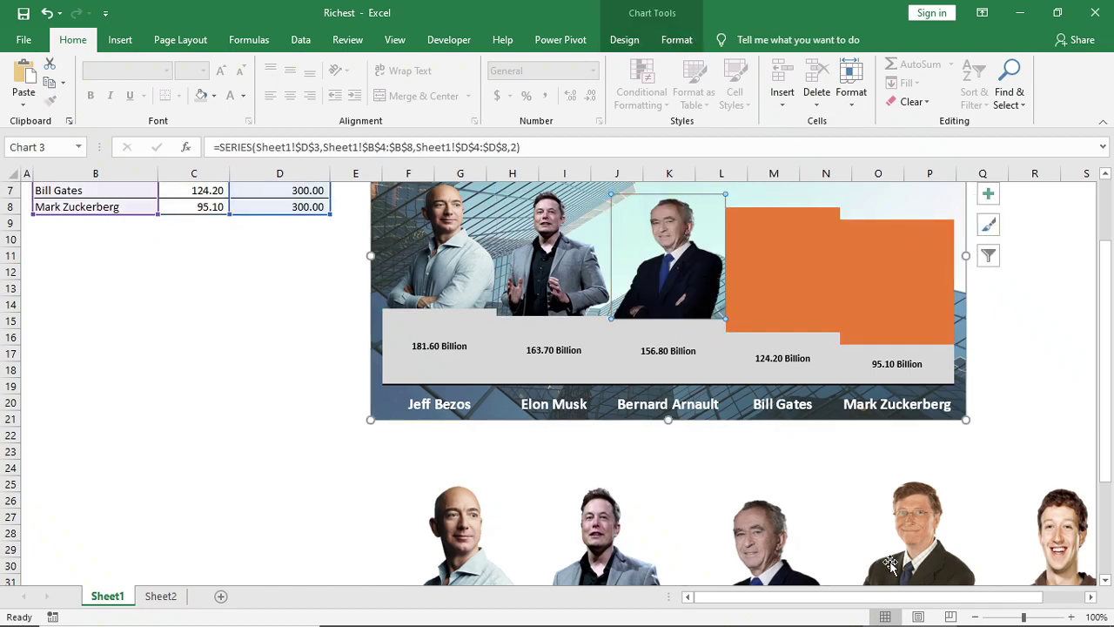
{"action": "left_click", "coordinate": [902, 531]}
{"action": "left_click", "coordinate": [787, 292]}
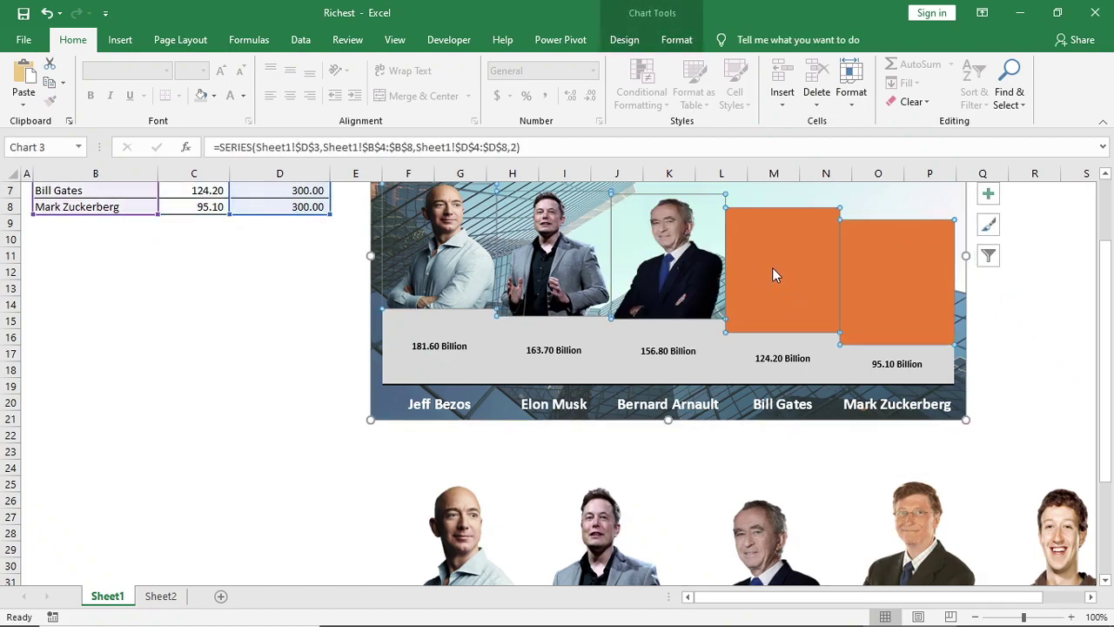
{"action": "left_click", "coordinate": [772, 268]}
{"action": "key", "text": "ctrl+v"}
{"action": "left_click", "coordinate": [1036, 540]}
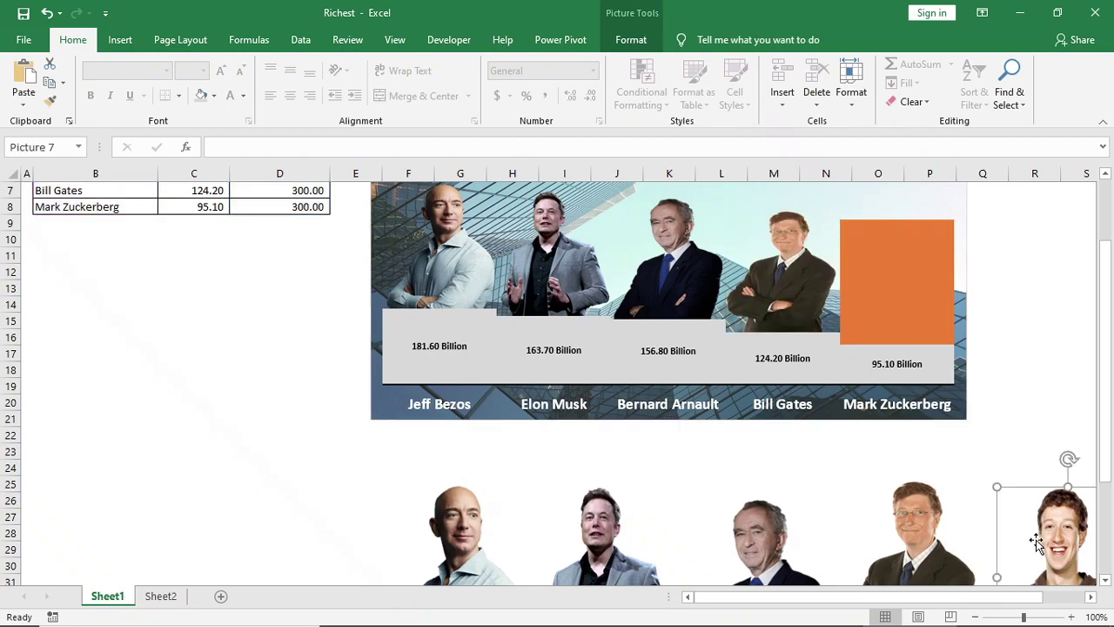
{"action": "left_click", "coordinate": [902, 290]}
{"action": "left_click", "coordinate": [889, 283]}
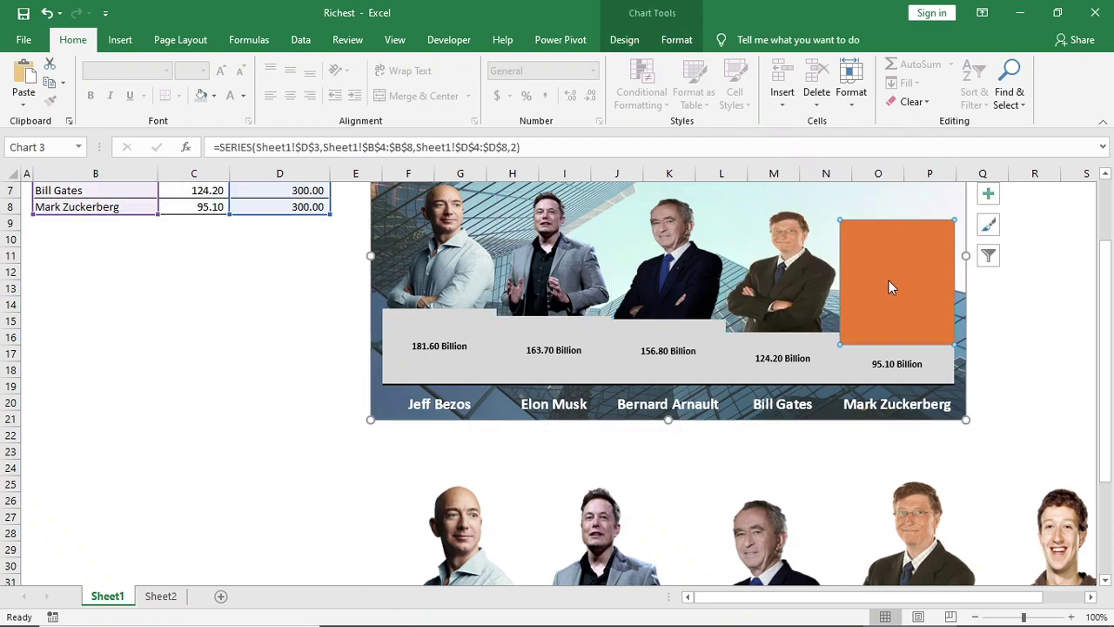
{"action": "key", "text": "ctrl+v"}
Delete the five loose photos below the chart
{"action": "left_click", "coordinate": [450, 533]}
{"action": "left_click", "coordinate": [667, 552], "text": "ctrl"}
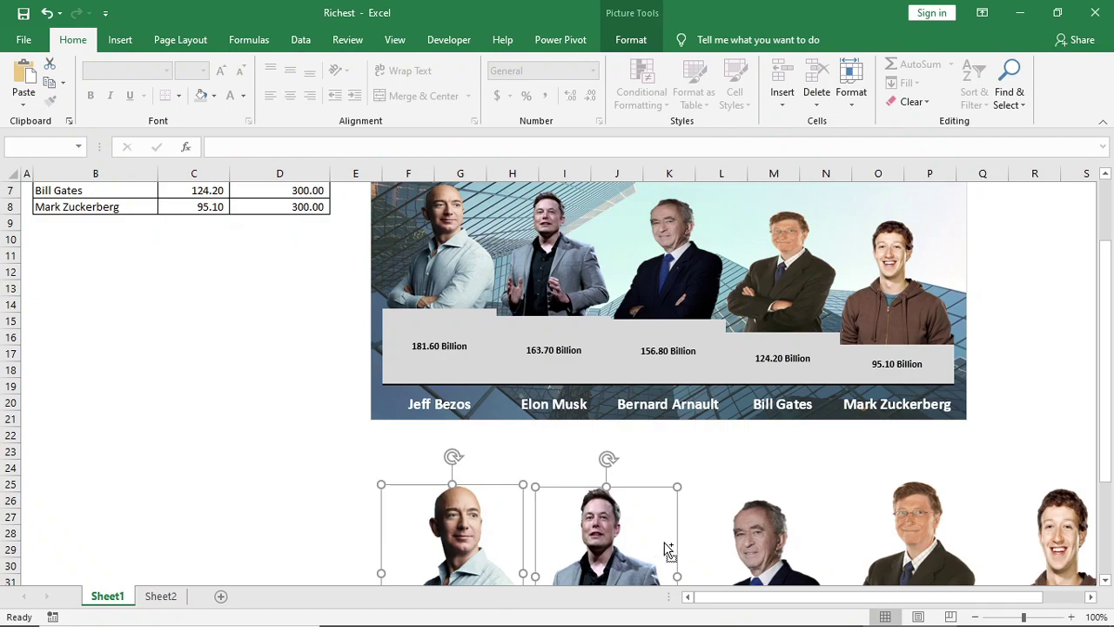
{"action": "left_click", "coordinate": [746, 544], "text": "ctrl"}
{"action": "left_click", "coordinate": [894, 555], "text": "ctrl"}
{"action": "left_click", "coordinate": [1012, 548], "text": "ctrl"}
{"action": "key", "text": "Delete"}
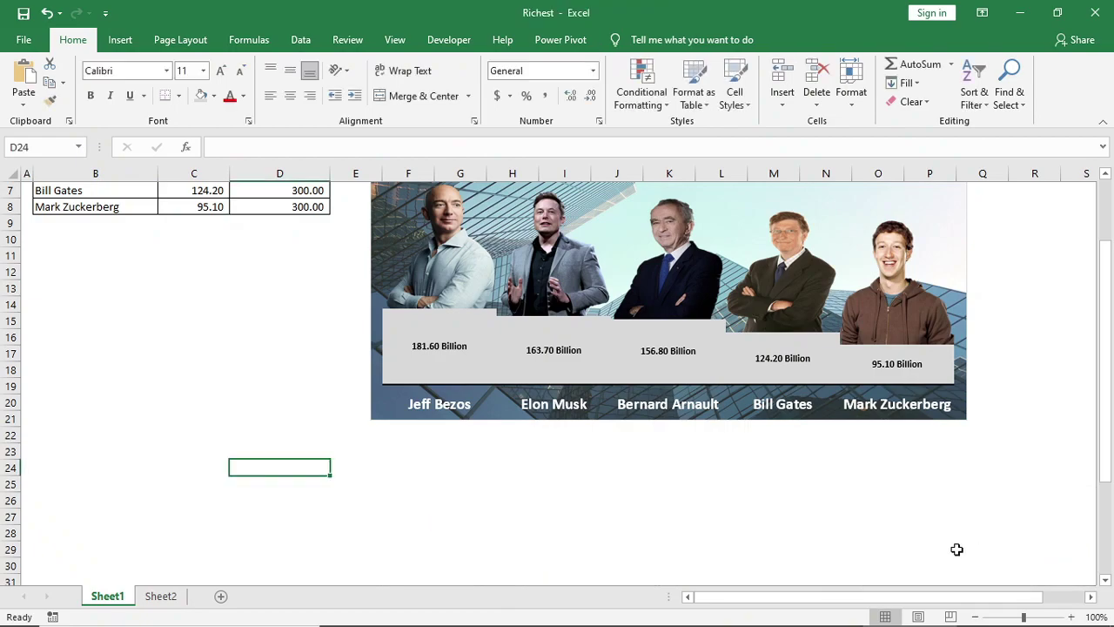
Select the photo columns series and view its shape effect options, closing them unchanged
{"action": "left_click", "coordinate": [756, 549]}
{"action": "scroll", "coordinate": [657, 543], "scroll_direction": "up", "scroll_amount": 2}
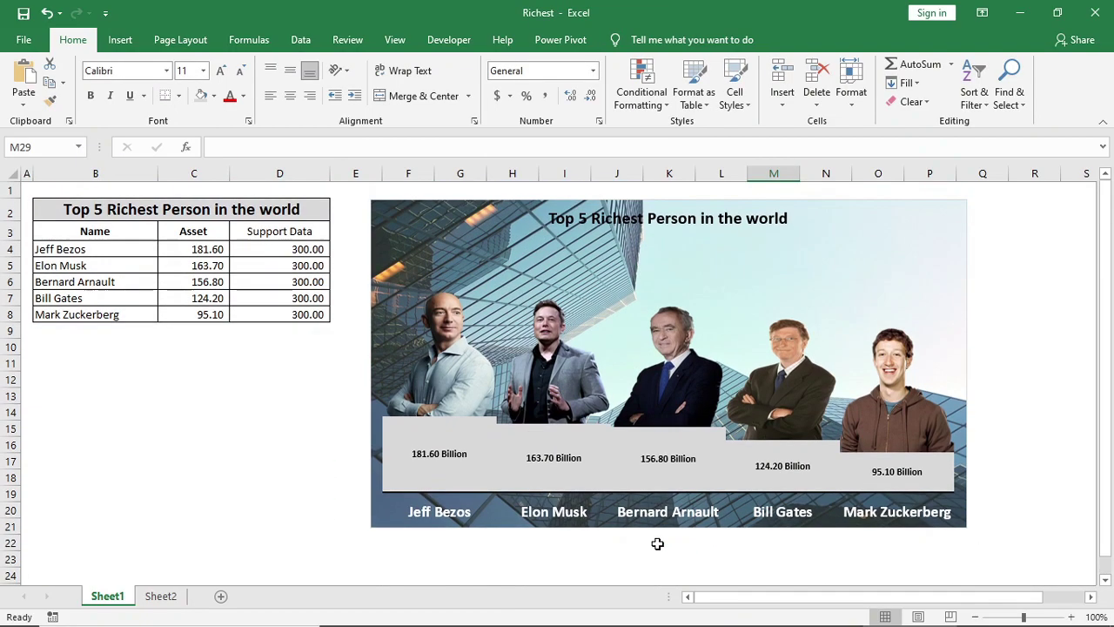
{"action": "left_click", "coordinate": [572, 328]}
{"action": "left_click", "coordinate": [677, 39]}
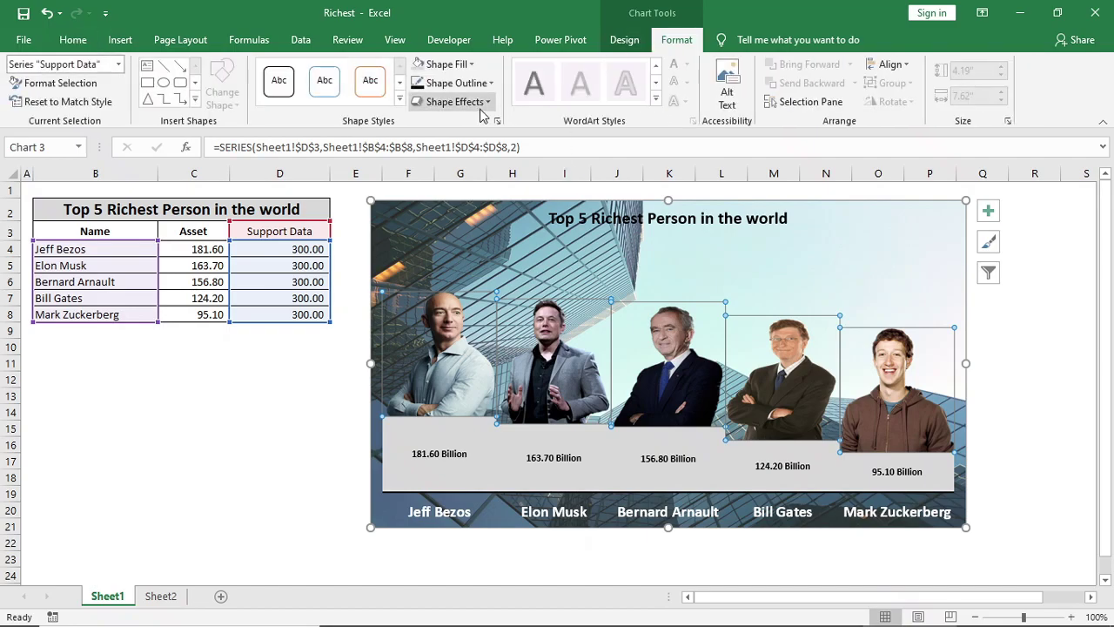
{"action": "left_click", "coordinate": [480, 106]}
{"action": "left_click", "coordinate": [461, 376]}
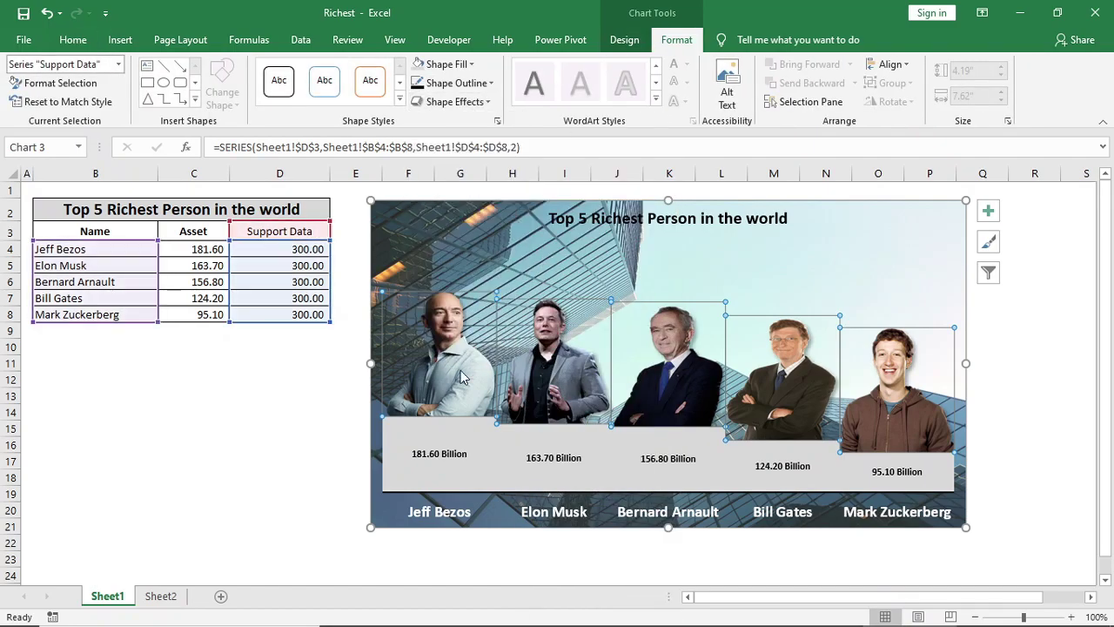
{"action": "left_click", "coordinate": [178, 472]}
Enlarge the chart's value labels to 14 pt
{"action": "left_click", "coordinate": [440, 454]}
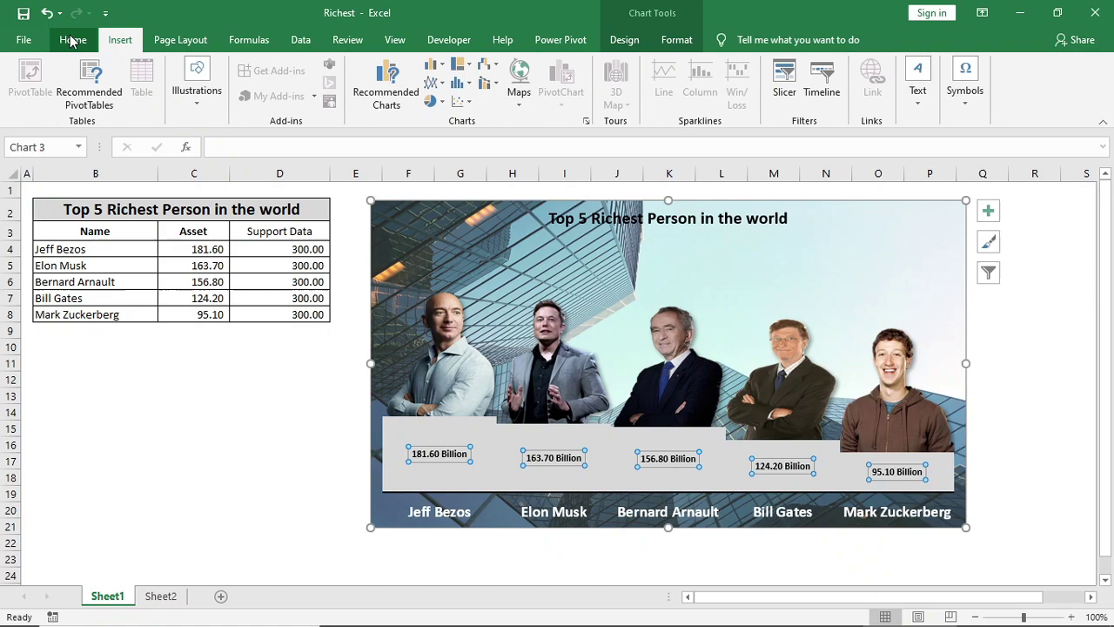
{"action": "left_click", "coordinate": [73, 39]}
{"action": "left_click", "coordinate": [221, 73]}
{"action": "left_click", "coordinate": [221, 73]}
{"action": "left_click", "coordinate": [221, 73]}
{"action": "left_click", "coordinate": [221, 73]}
{"action": "left_click", "coordinate": [221, 73]}
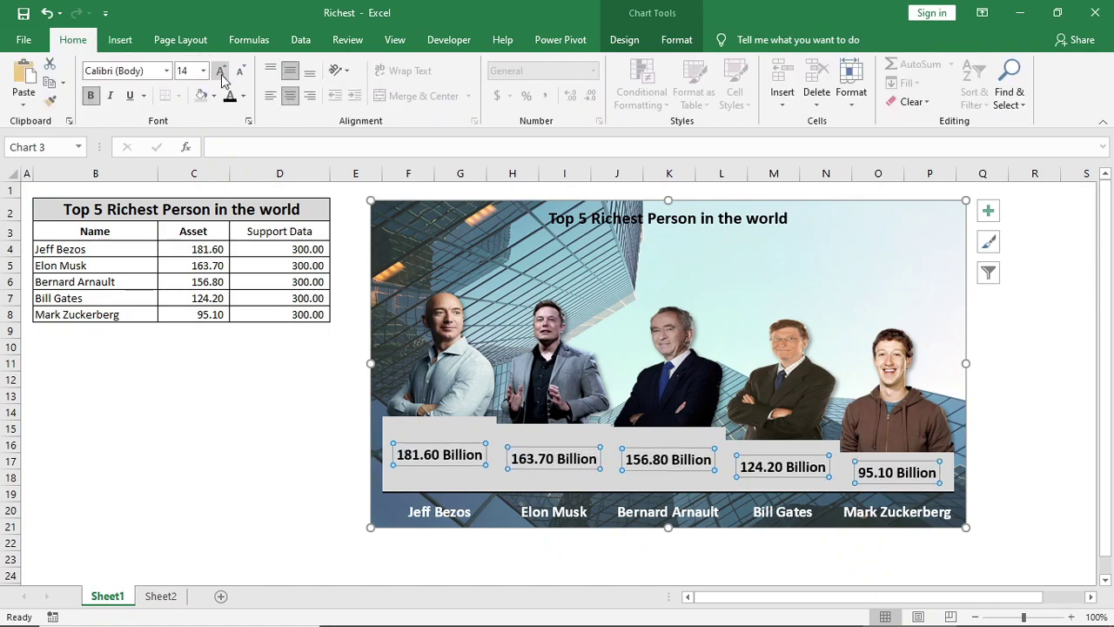
Move the chart up and left, then enlarge it toward the lower right
{"action": "left_click_drag", "start_coordinate": [636, 235], "coordinate": [599, 225]}
{"action": "double_click", "coordinate": [73, 39]}
{"action": "left_click_drag", "start_coordinate": [931, 440], "coordinate": [1071, 542]}
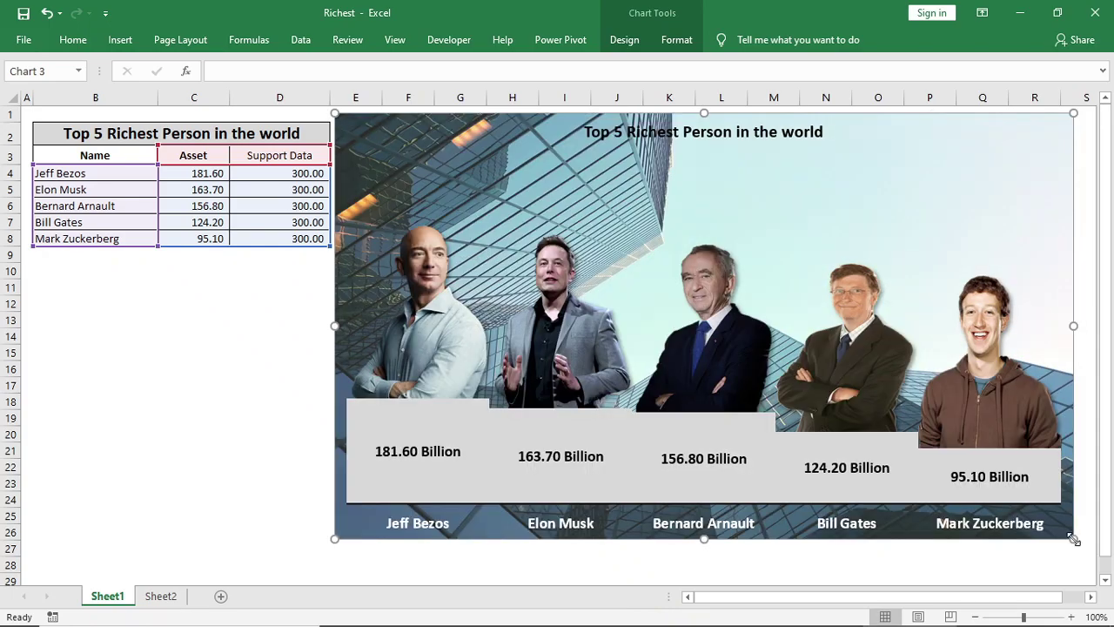
Move the chart title to the top right and enlarge its font
{"action": "left_click", "coordinate": [723, 146]}
{"action": "left_click_drag", "start_coordinate": [722, 147], "coordinate": [957, 154]}
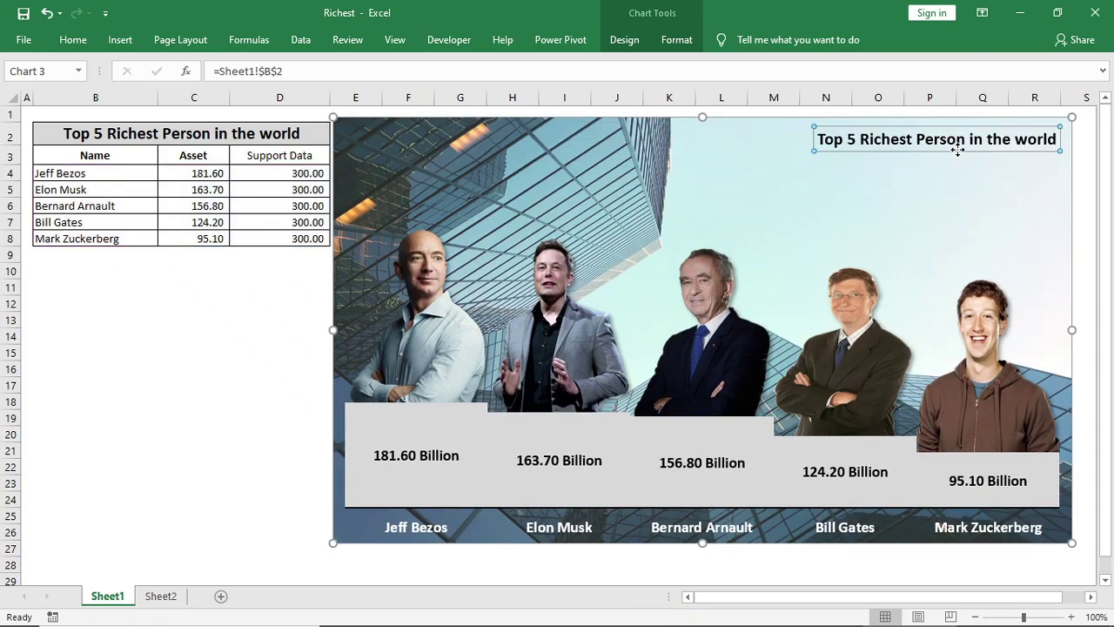
{"action": "left_click", "coordinate": [73, 39]}
{"action": "left_click", "coordinate": [221, 73]}
{"action": "left_click", "coordinate": [676, 39]}
{"action": "left_click", "coordinate": [686, 102]}
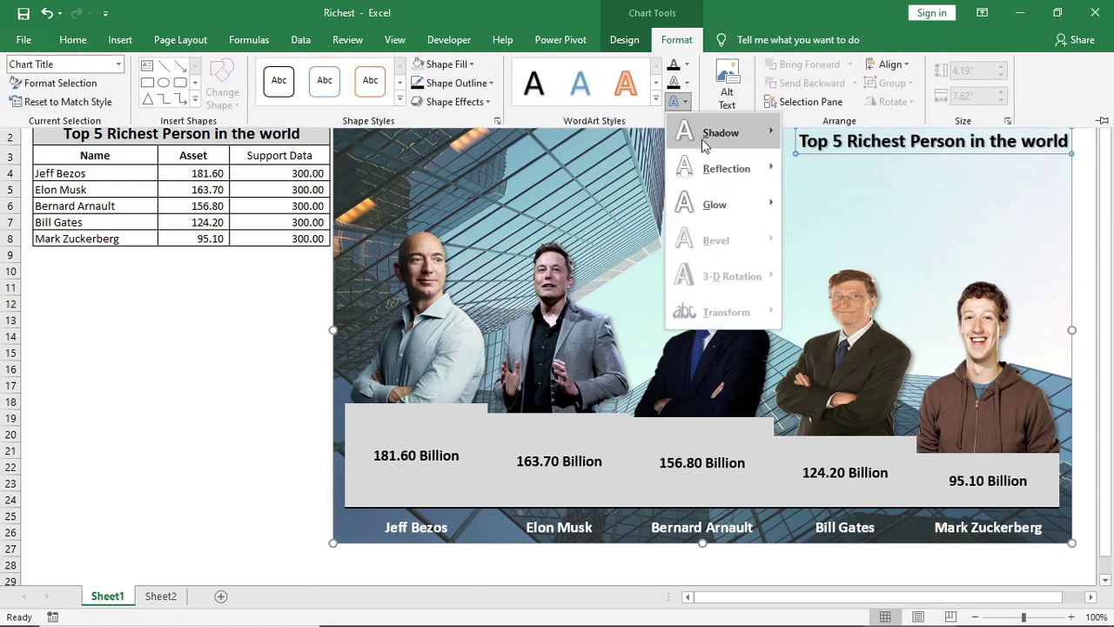
{"action": "key", "text": "Escape"}
Try Asset entries of 250, 50, 180 and 150, undoing the 250 entry
{"action": "type", "text": "250"}
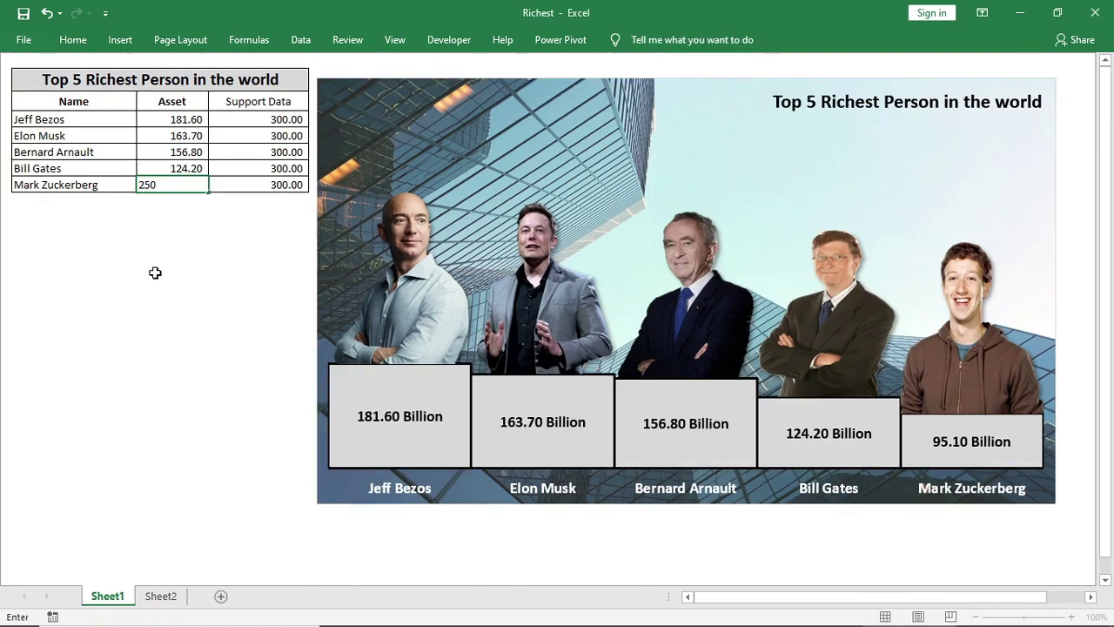
{"action": "key", "text": "Return"}
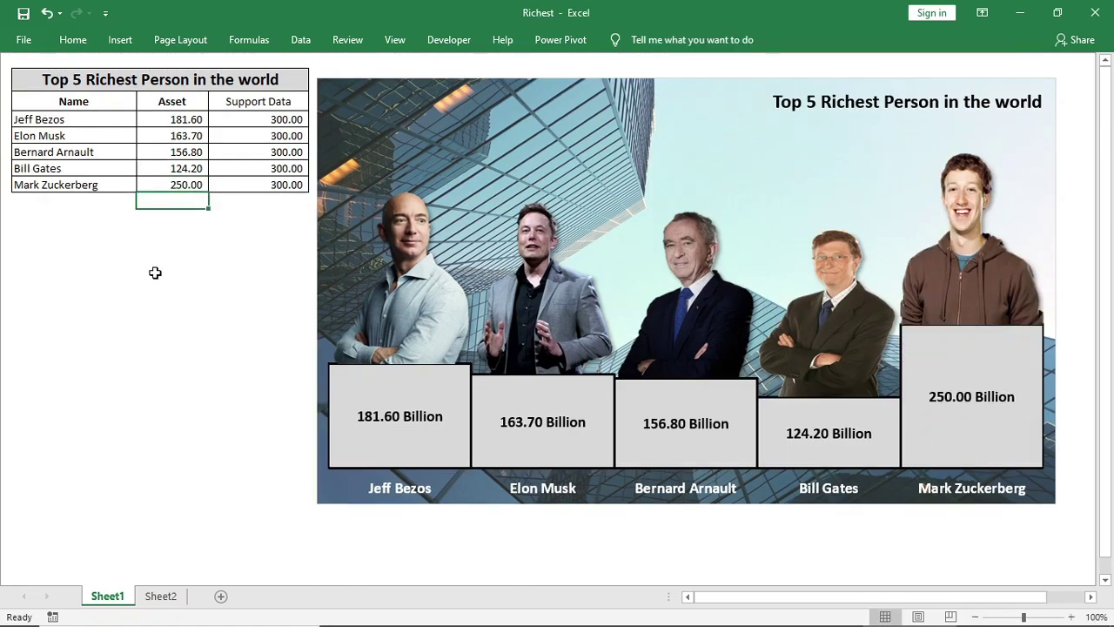
{"action": "key", "text": "ctrl+z"}
{"action": "left_click", "coordinate": [159, 137]}
{"action": "type", "text": "50"}
{"action": "key", "text": "Return"}
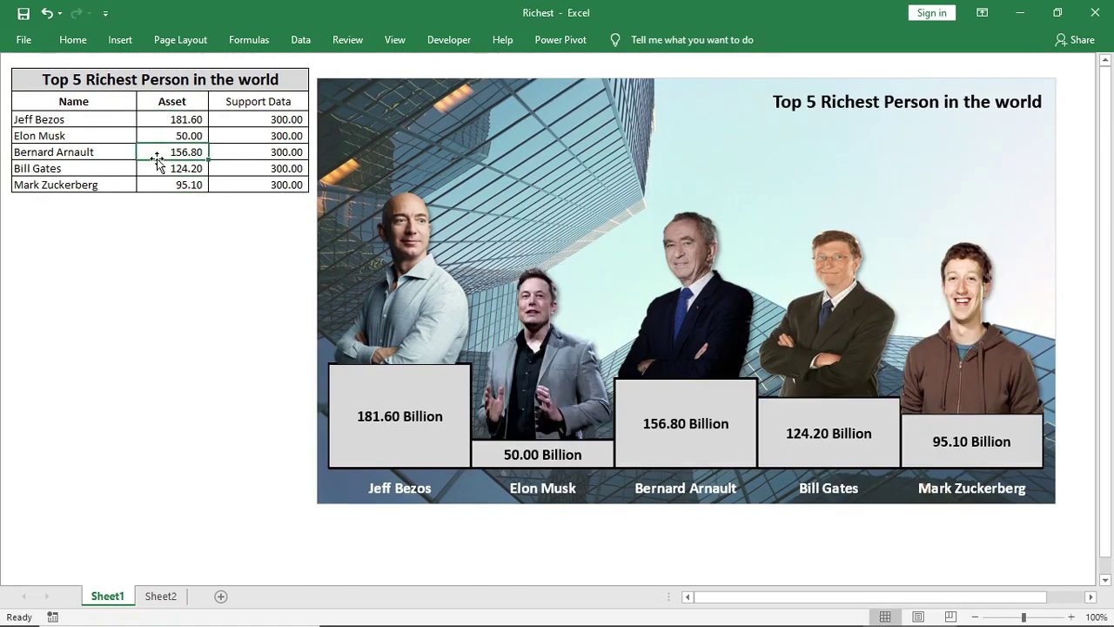
{"action": "type", "text": "180"}
{"action": "key", "text": "Return"}
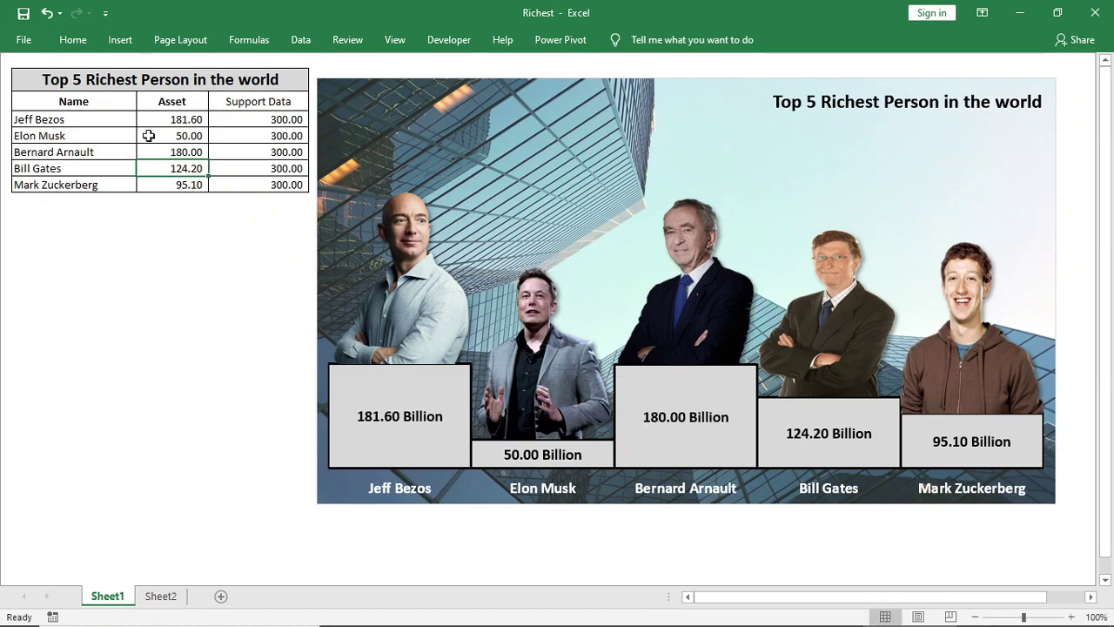
{"action": "left_click", "coordinate": [149, 137]}
{"action": "type", "text": "150"}
{"action": "key", "text": "Return"}
Enter trial Asset values 300 and 400, then 80 for the second person and 210 for the last
{"action": "key", "text": "Down"}
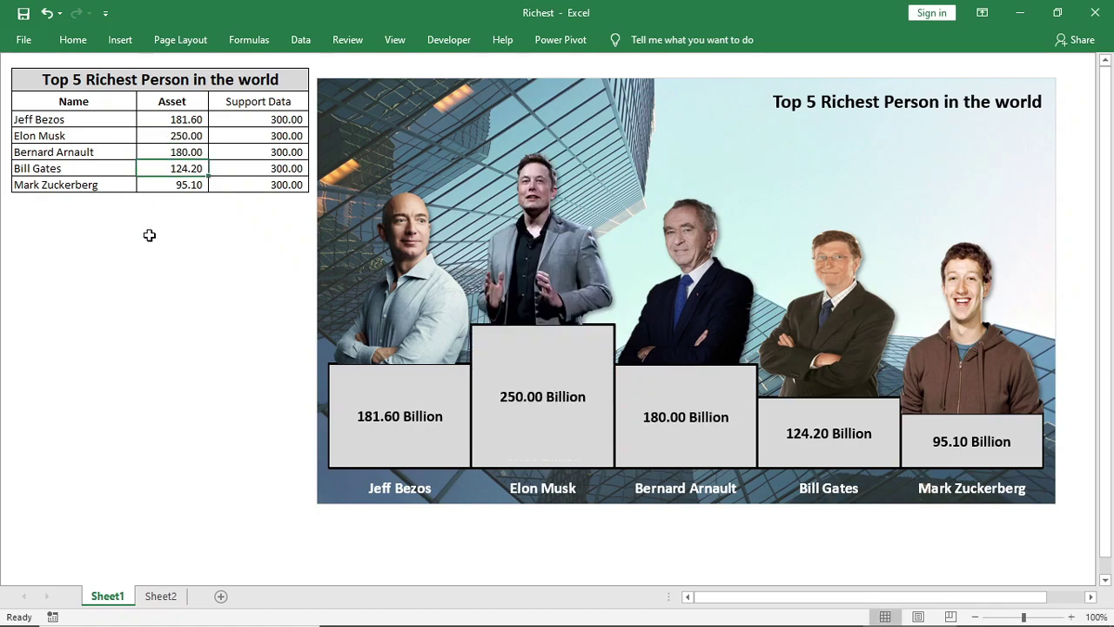
{"action": "type", "text": "300"}
{"action": "key", "text": "Return"}
{"action": "type", "text": "400"}
{"action": "key", "text": "Return"}
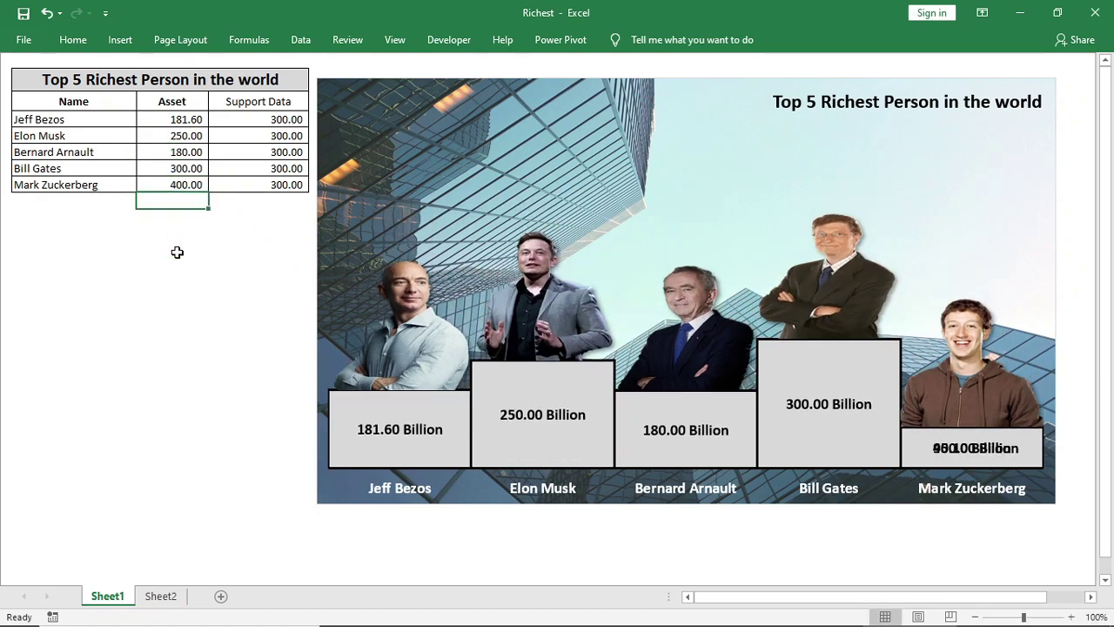
{"action": "left_click", "coordinate": [144, 137]}
{"action": "type", "text": "80"}
{"action": "key", "text": "Return"}
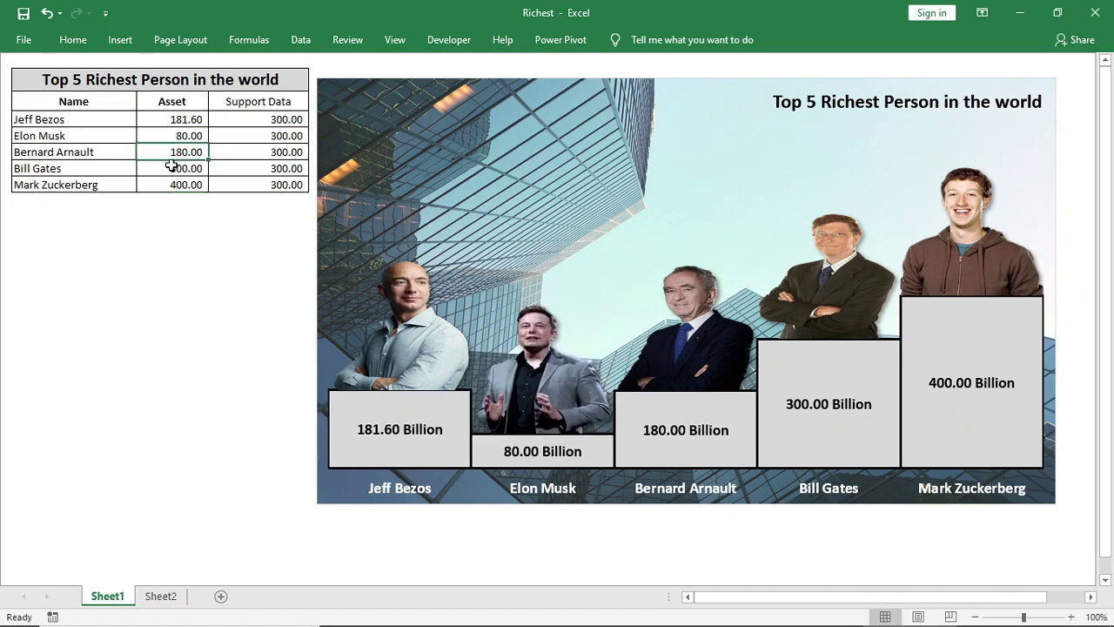
{"action": "left_click", "coordinate": [168, 185]}
{"action": "type", "text": "210"}
{"action": "key", "text": "Return"}
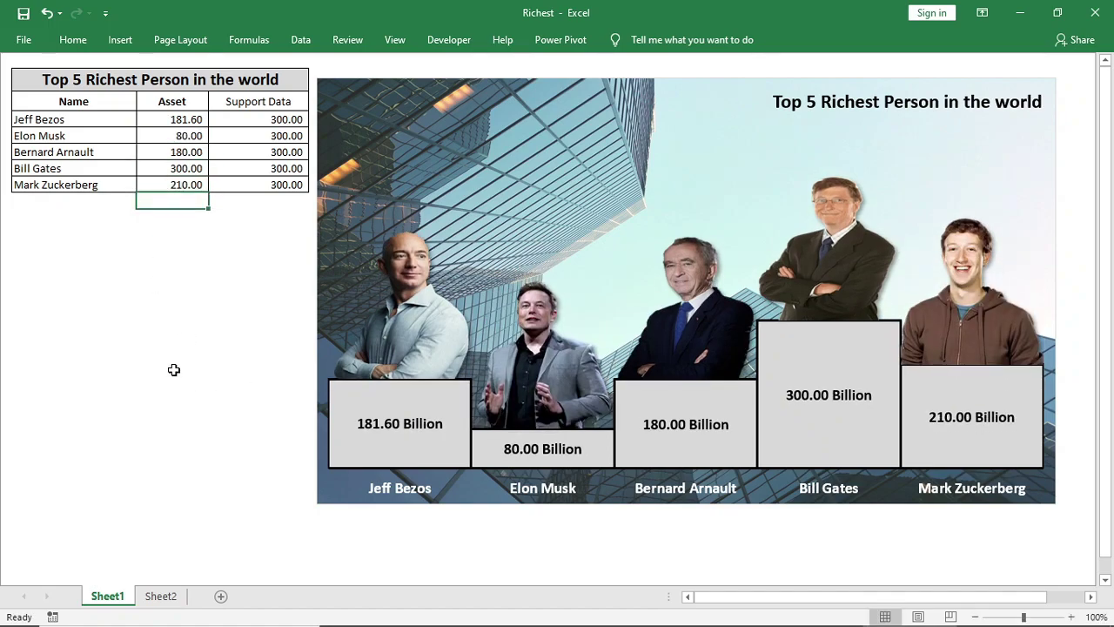
Set the first, second and fourth Asset values to 140, 280 and 280
{"action": "left_click", "coordinate": [147, 122]}
{"action": "type", "text": "140"}
{"action": "key", "text": "Return"}
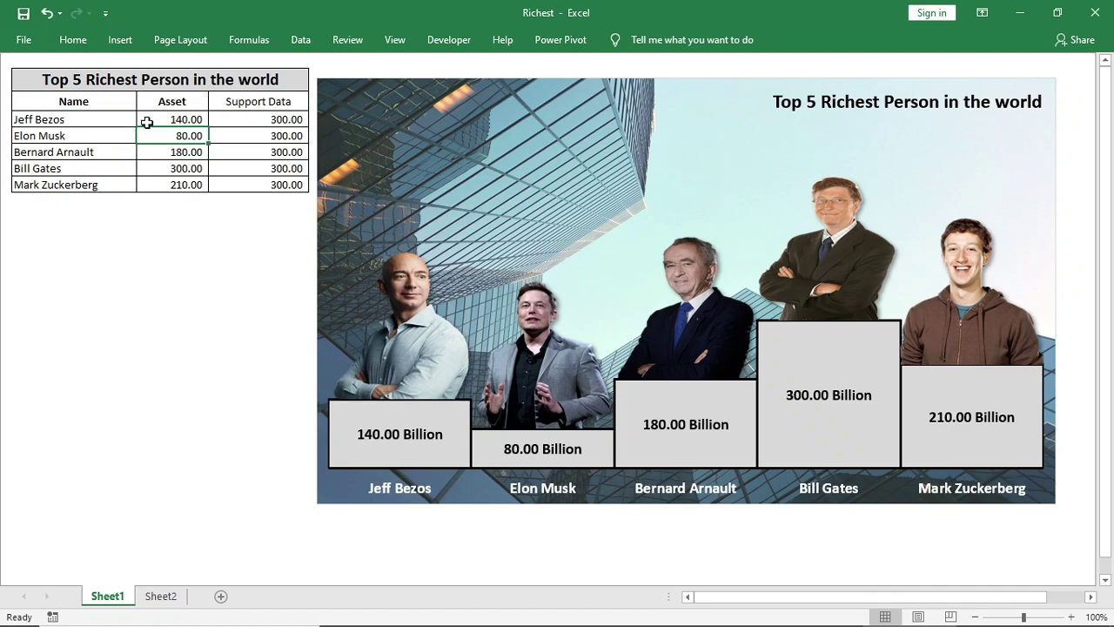
{"action": "type", "text": "280"}
{"action": "key", "text": "Return"}
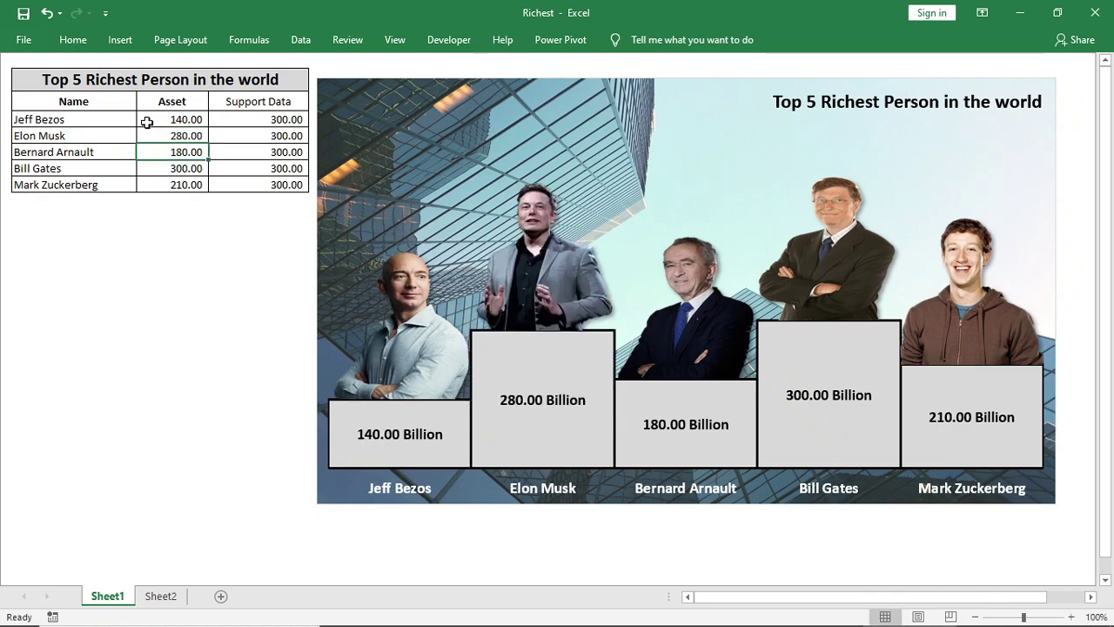
{"action": "key", "text": "Return"}
{"action": "type", "text": "150"}
{"action": "key", "text": "Return"}
{"action": "key", "text": "BackSpace"}
{"action": "key", "text": "BackSpace"}
{"action": "key", "text": "BackSpace"}
{"action": "type", "text": "280"}
{"action": "left_click", "coordinate": [147, 122]}
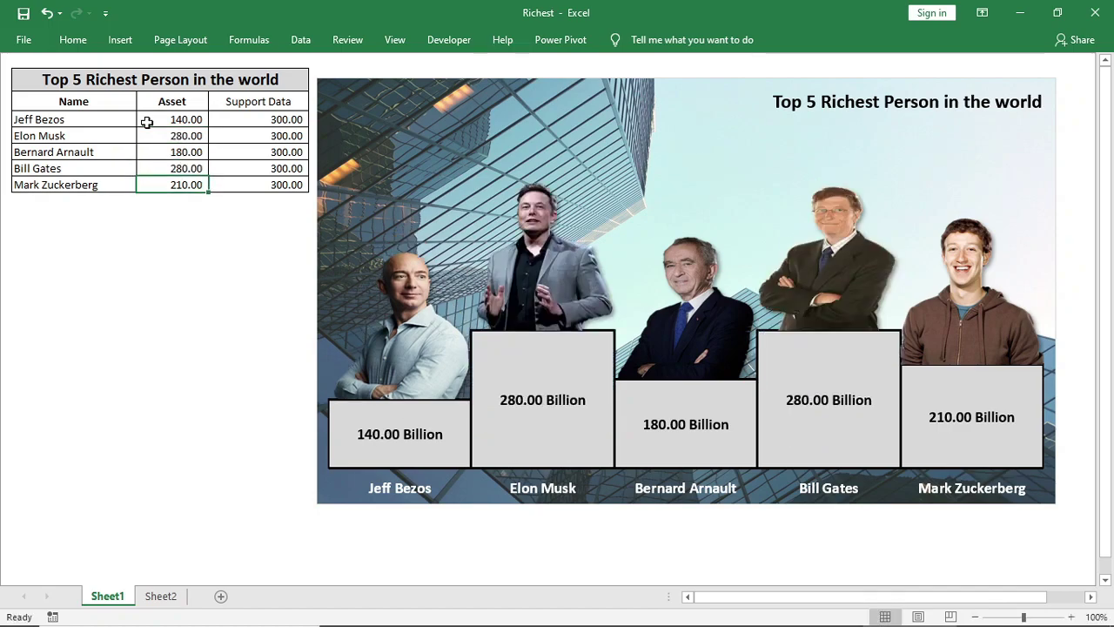